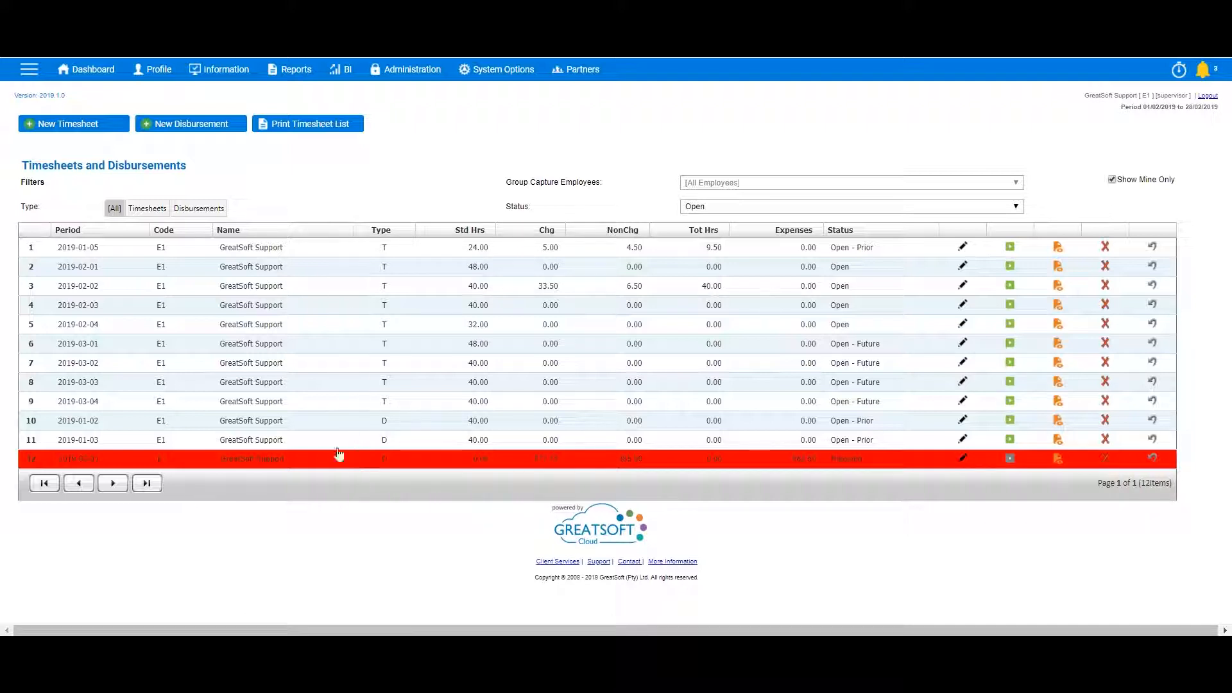
# View the list filtered to timesheets and to disbursements, and check which status filter options are available
pyautogui.click(147, 210)
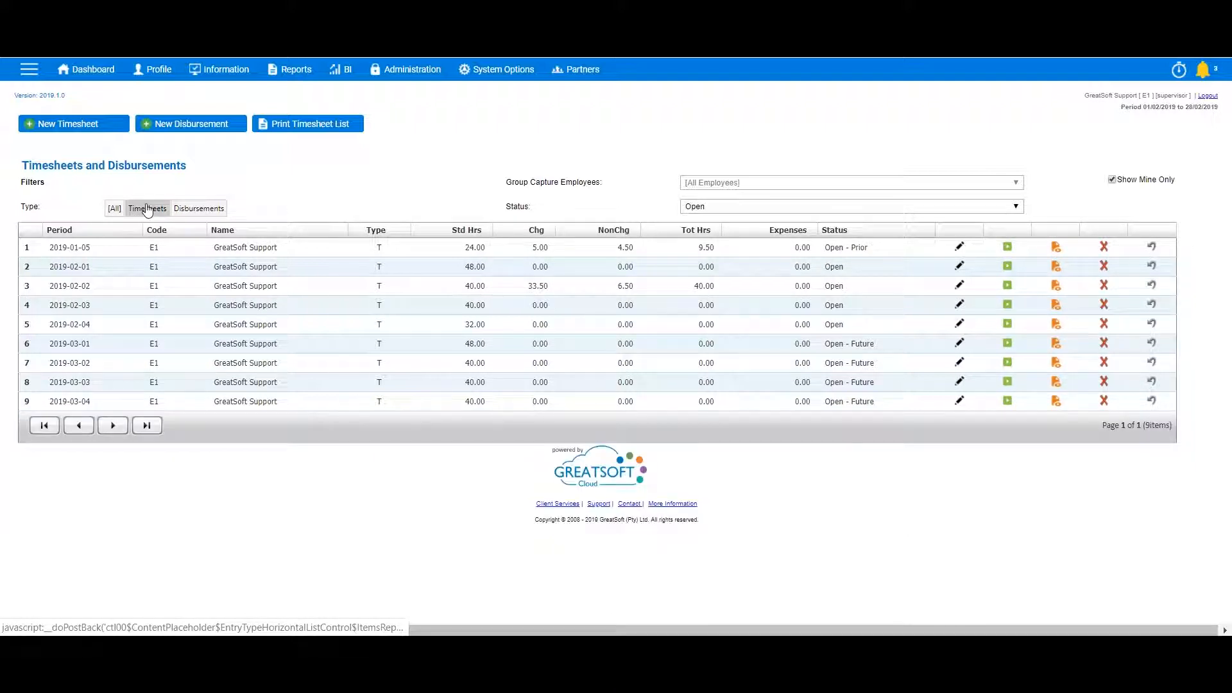
pyautogui.click(203, 212)
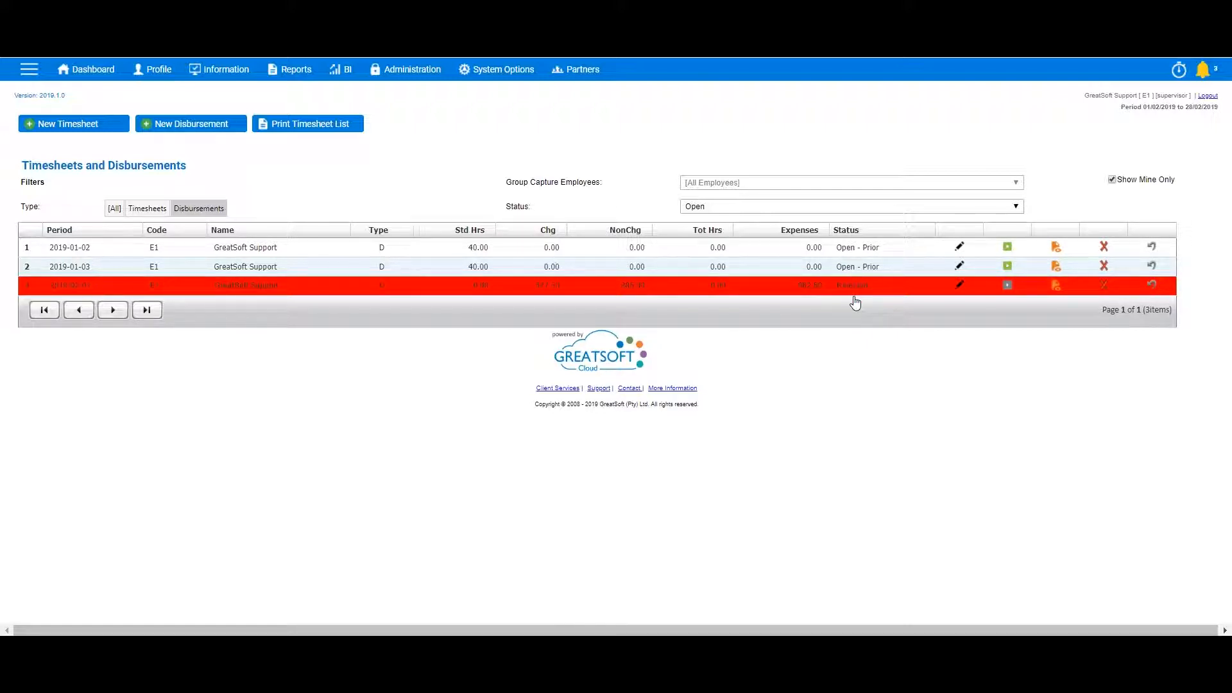
pyautogui.click(768, 211)
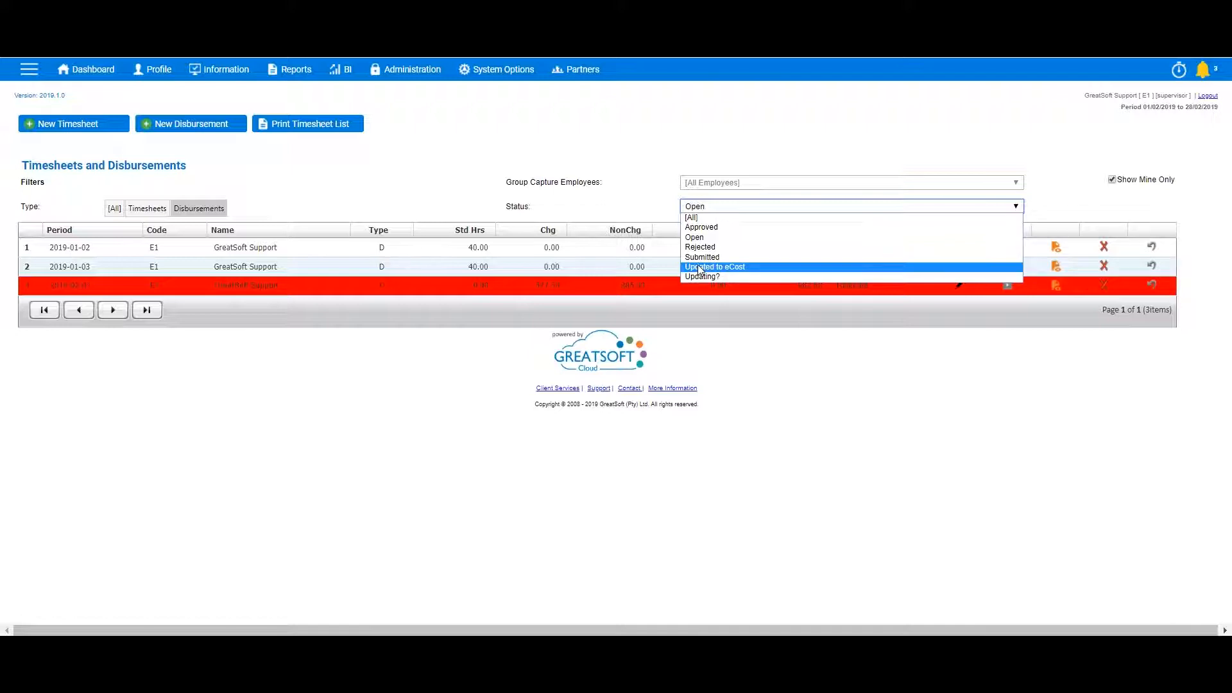
pyautogui.click(714, 209)
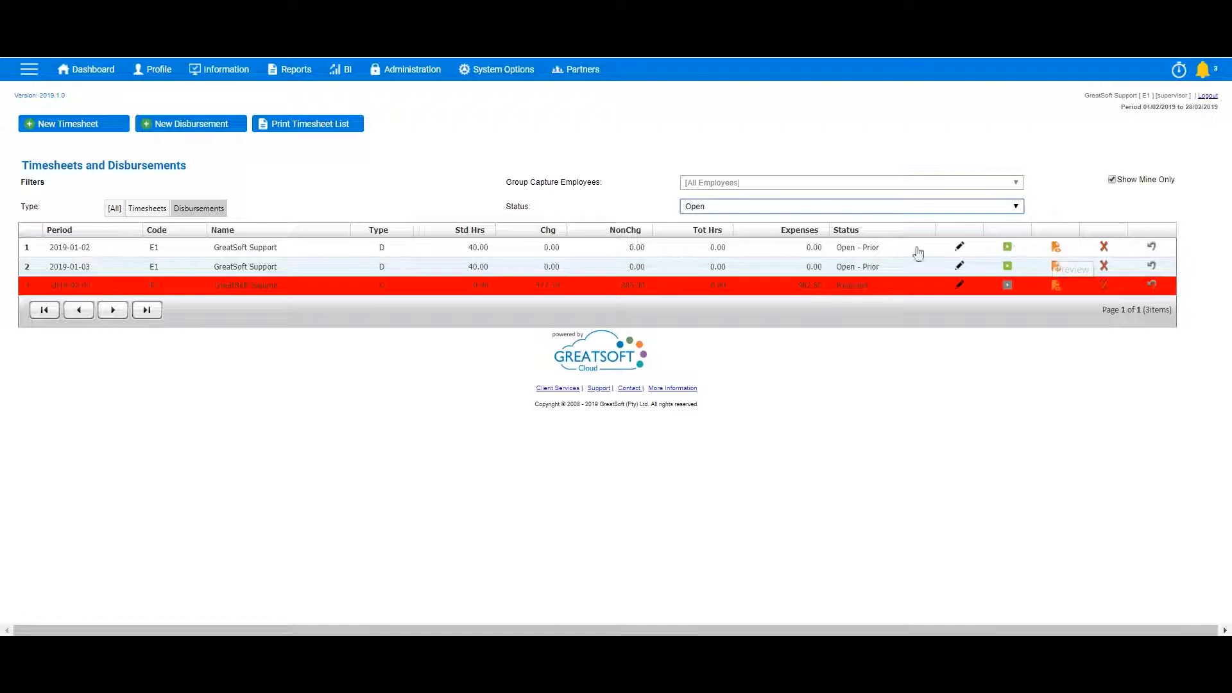
pyautogui.click(96, 124)
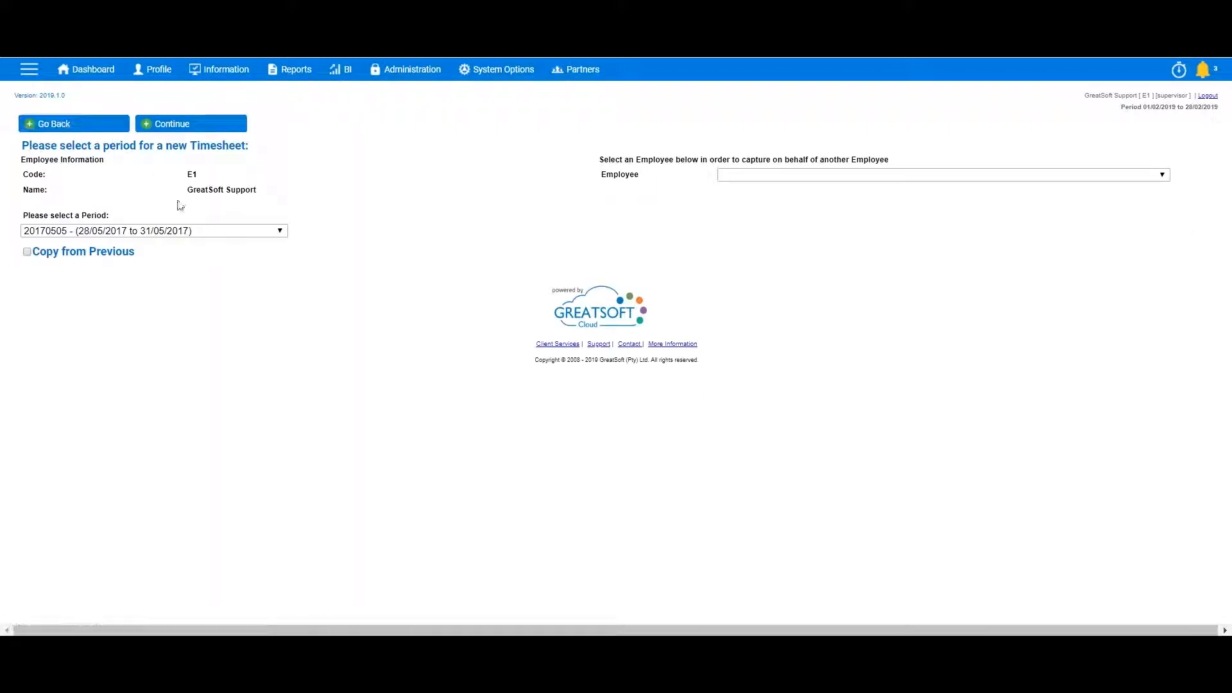
pyautogui.click(204, 229)
pyautogui.moveTo(277, 280); pyautogui.dragTo(279, 457)
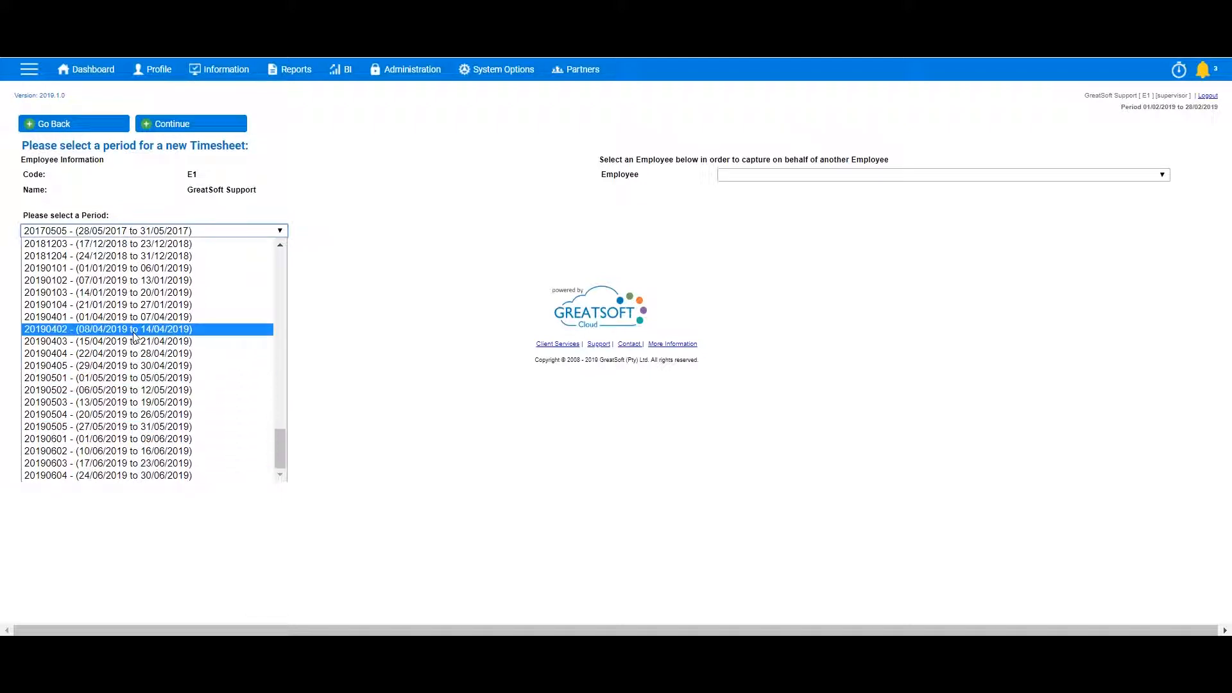
pyautogui.click(93, 281)
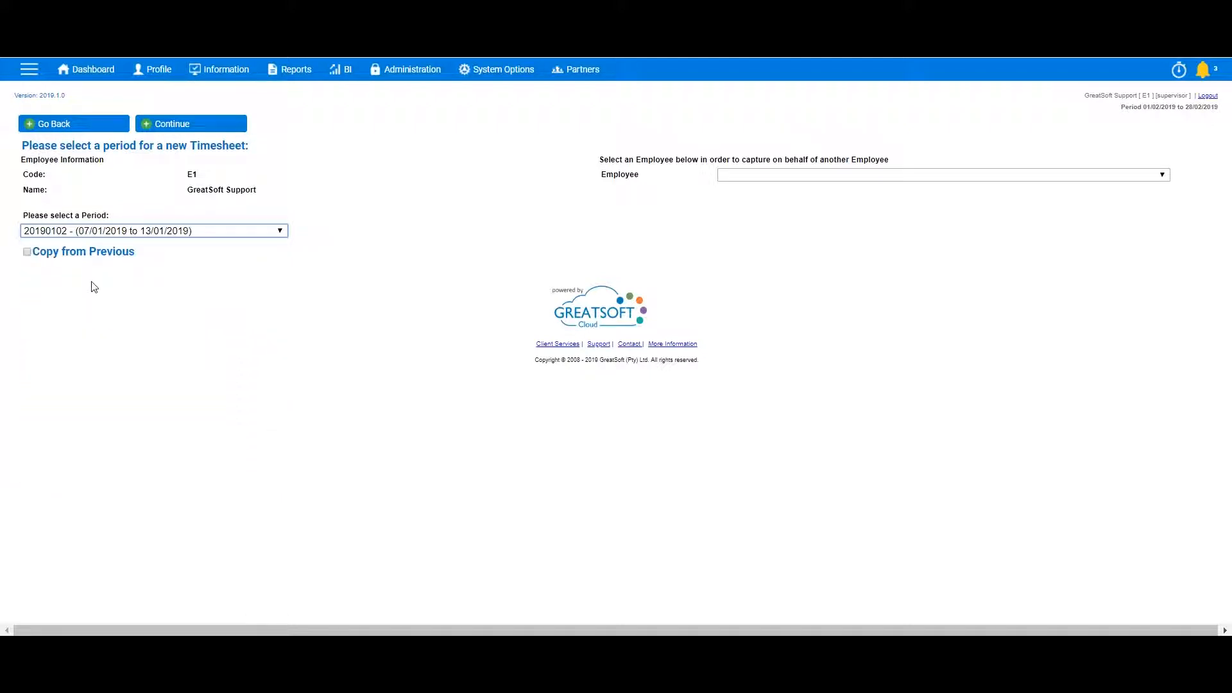
pyautogui.click(27, 252)
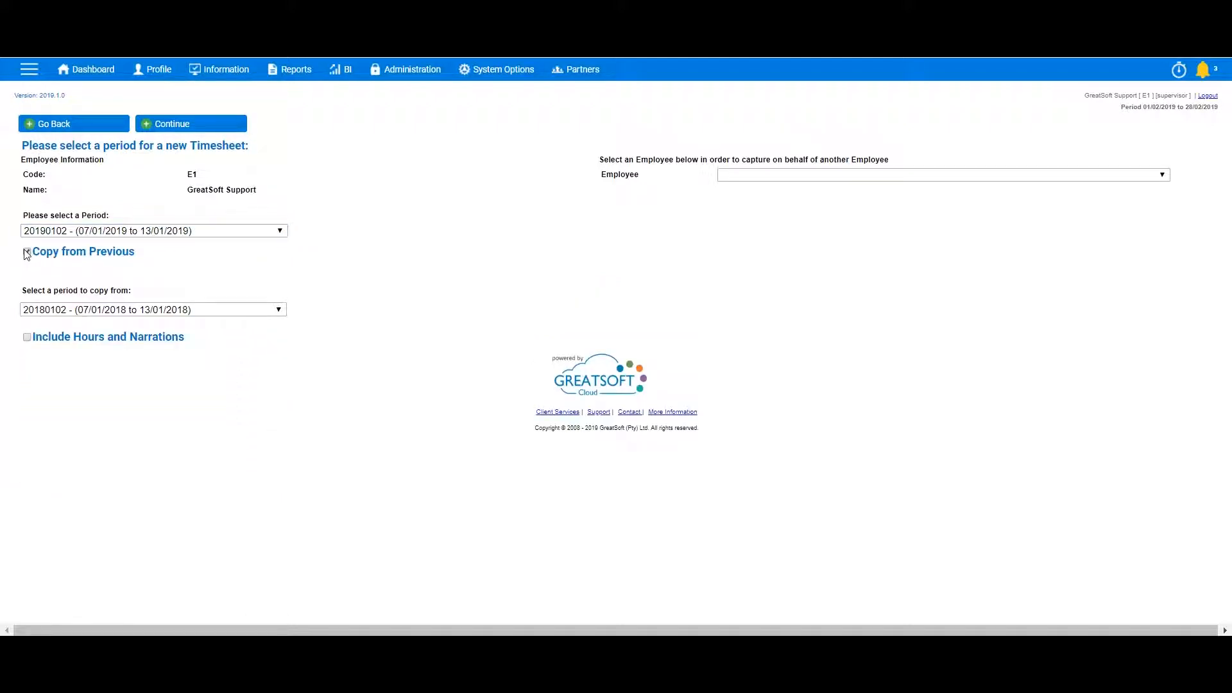
pyautogui.click(27, 252)
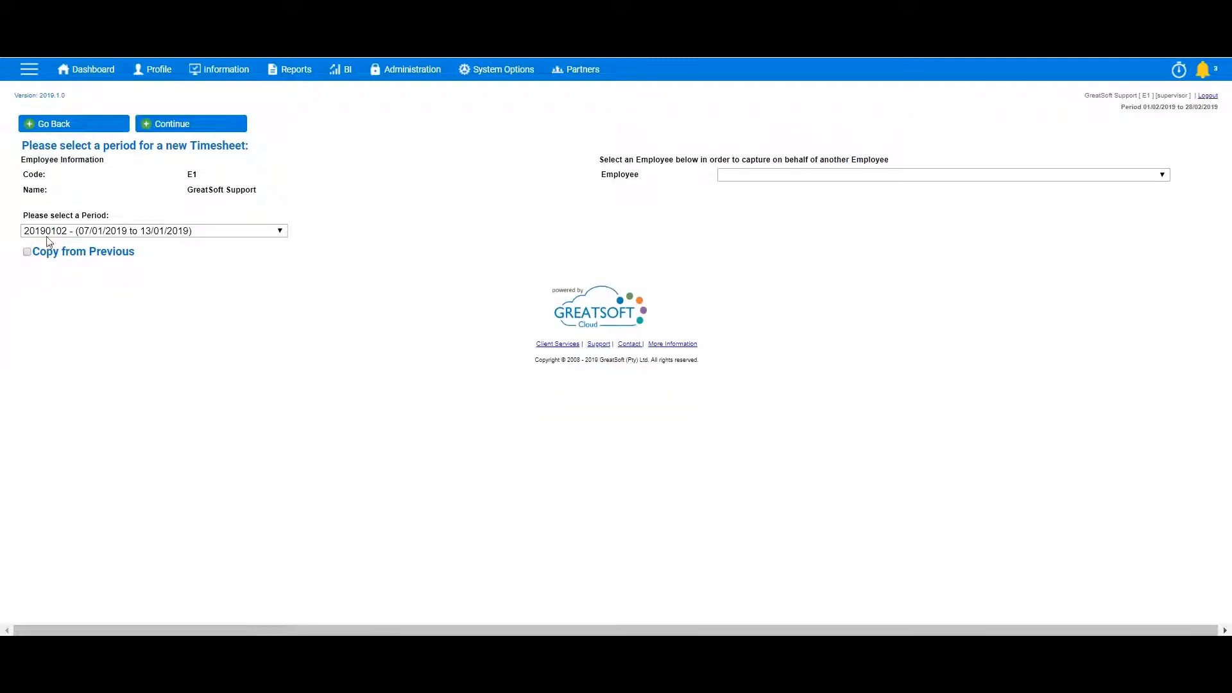
pyautogui.click(162, 126)
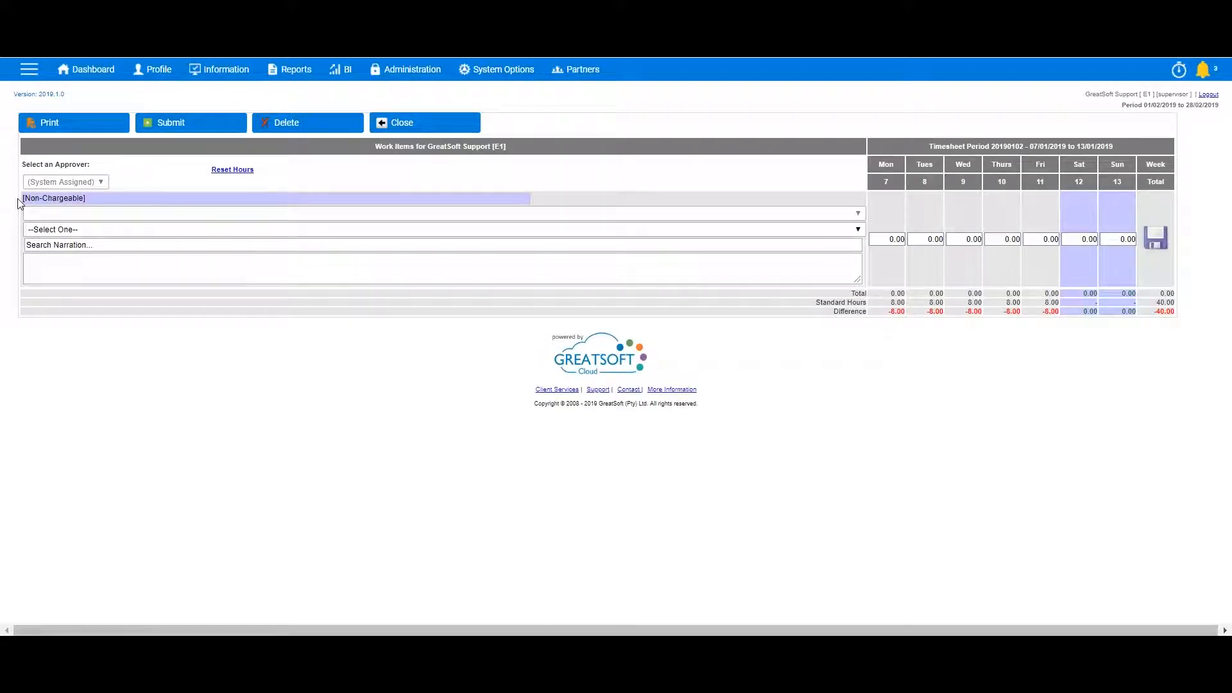
# Set the work item to [Non-Chargeable] with the task Leave - Annual - LA
pyautogui.click(99, 197)
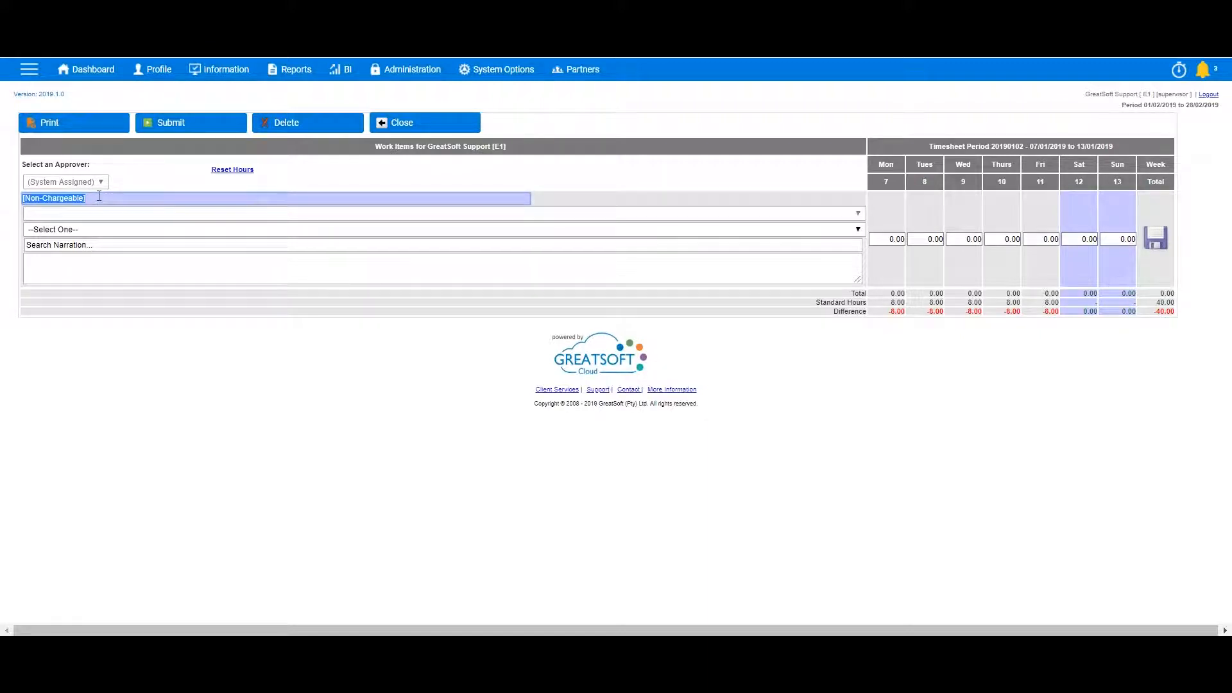
pyautogui.click(98, 197)
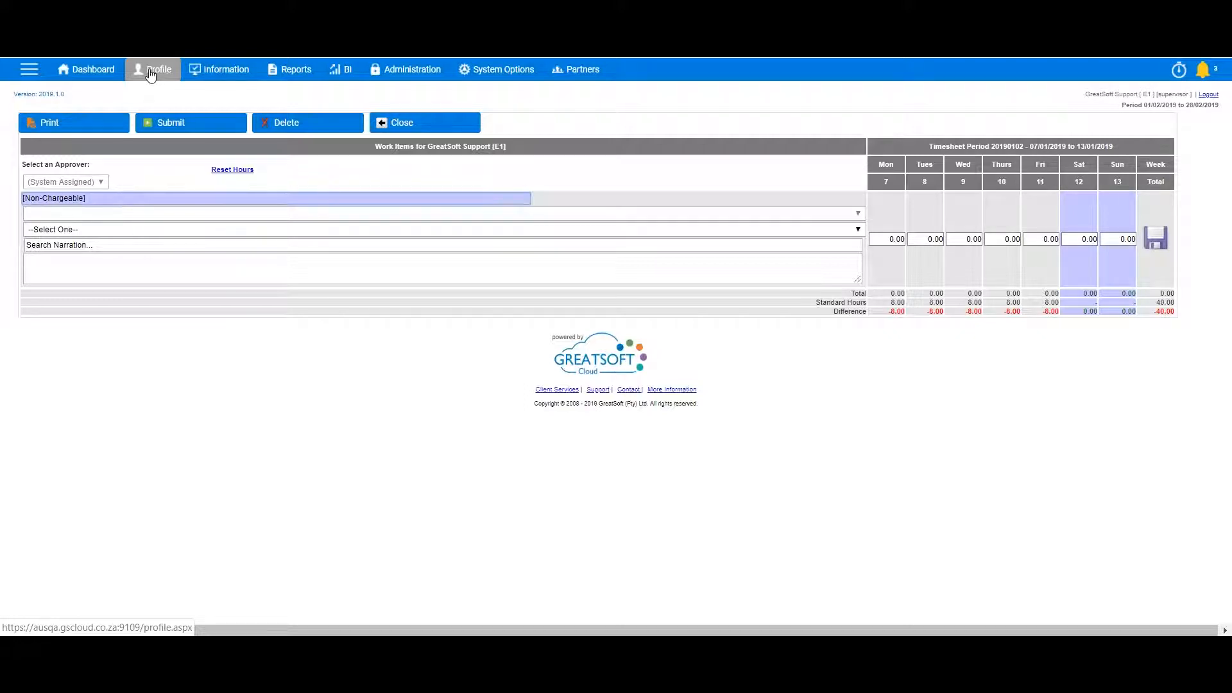
pyautogui.click(95, 199)
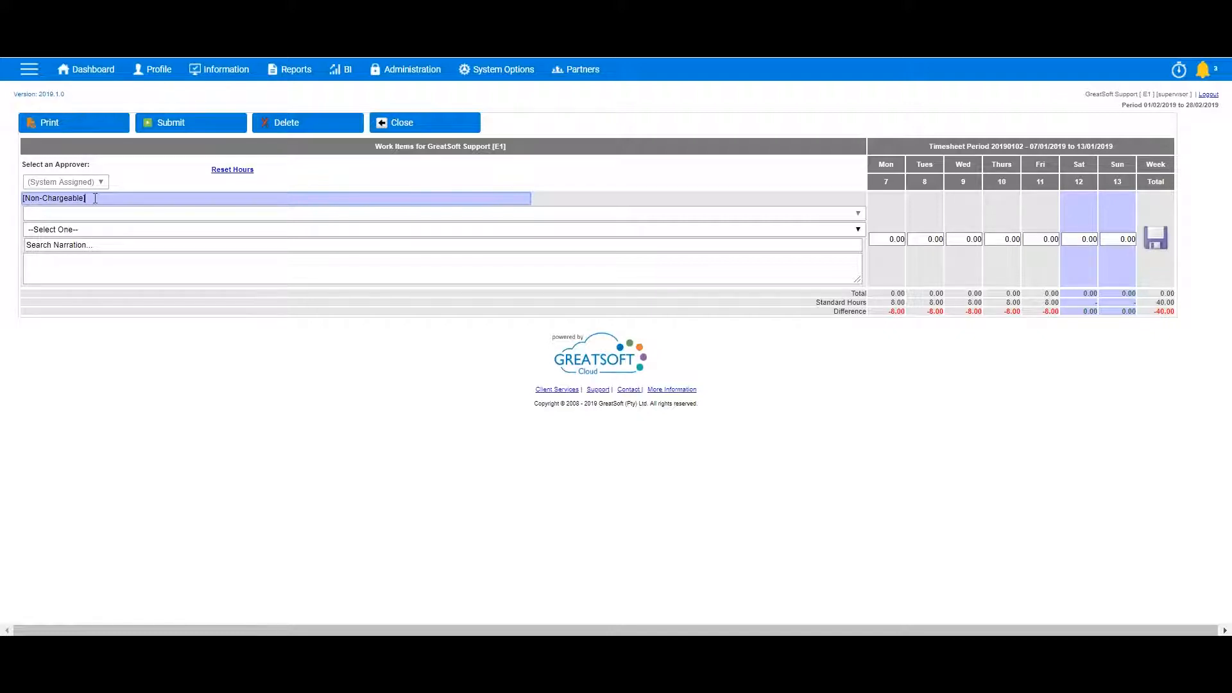
pyautogui.moveTo(95, 199); pyautogui.dragTo(23, 200)
pyautogui.write('non')
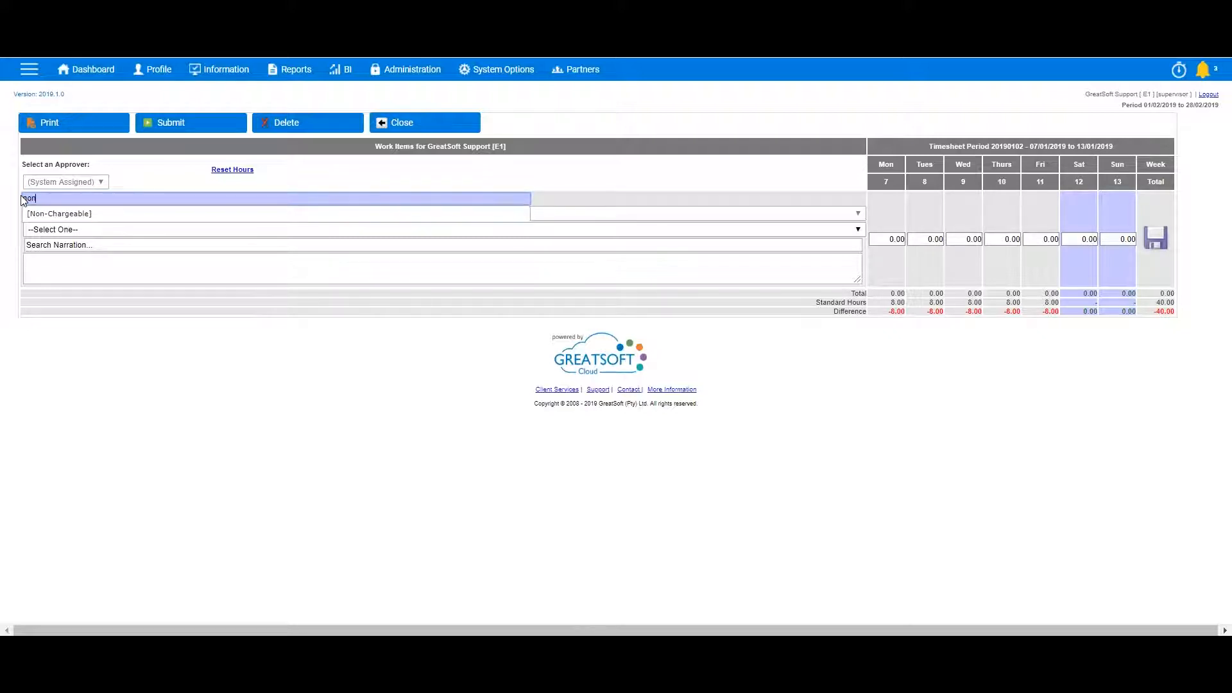
pyautogui.click(46, 215)
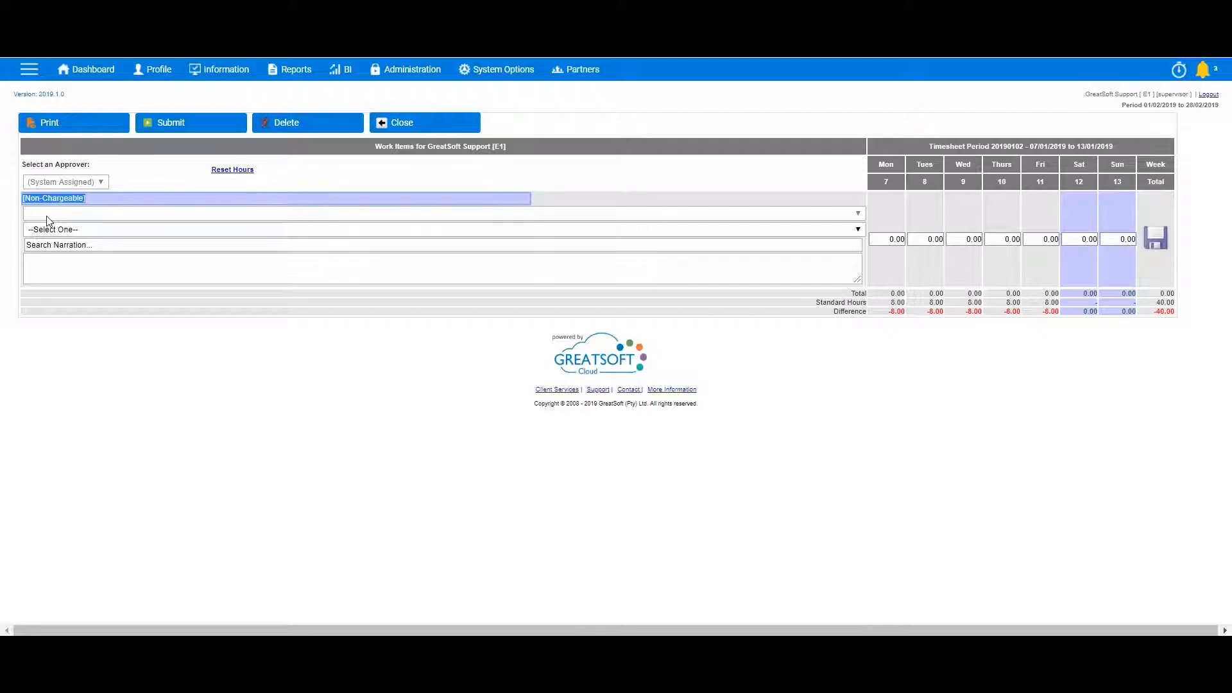
pyautogui.click(97, 231)
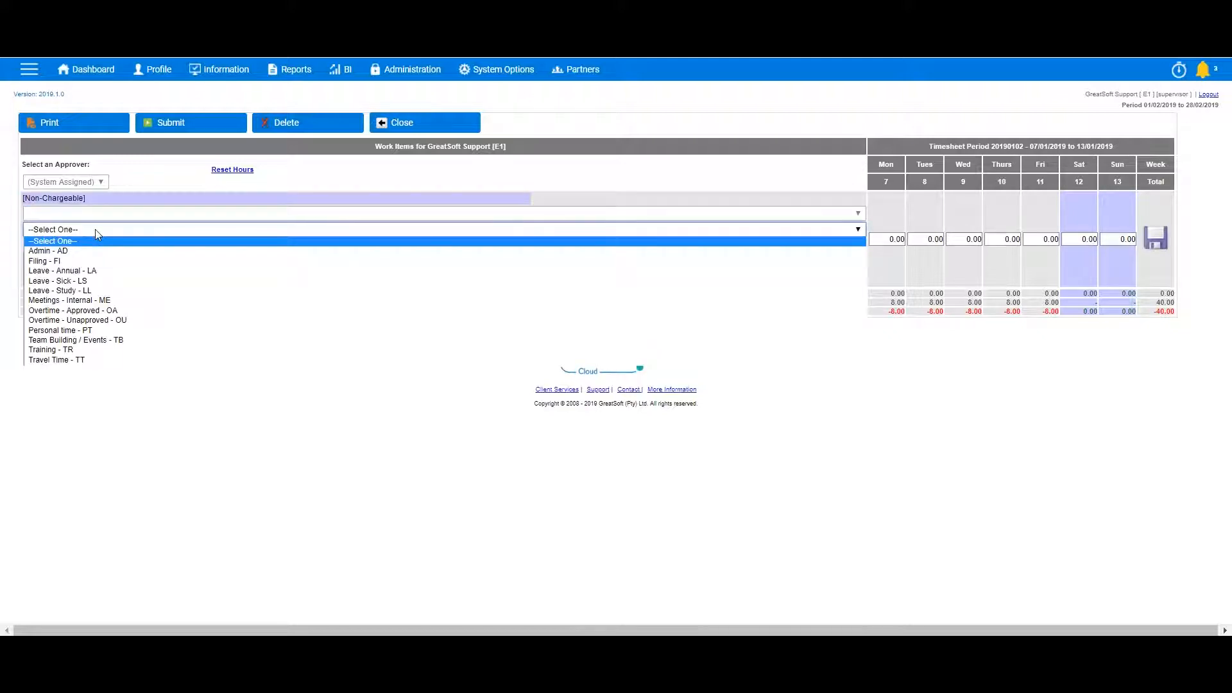
pyautogui.click(76, 272)
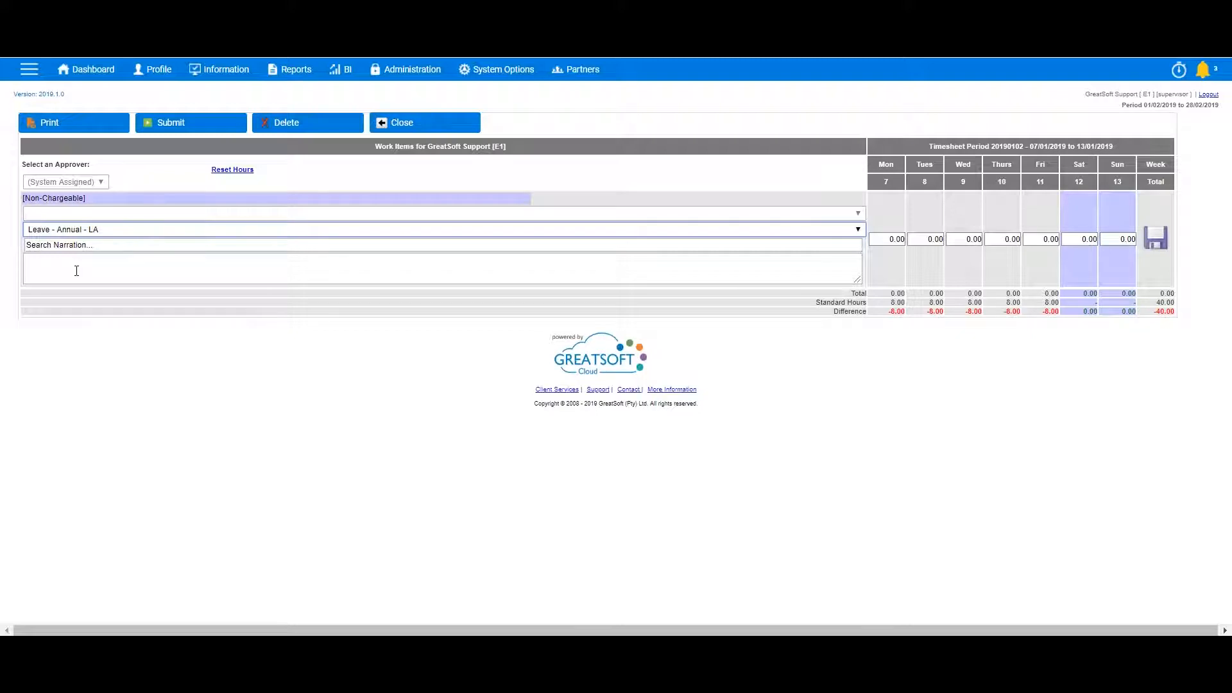
# Look up the standard narration with "an" and fill in "Annual Leave taken." for the leave entry
pyautogui.press('Tab')
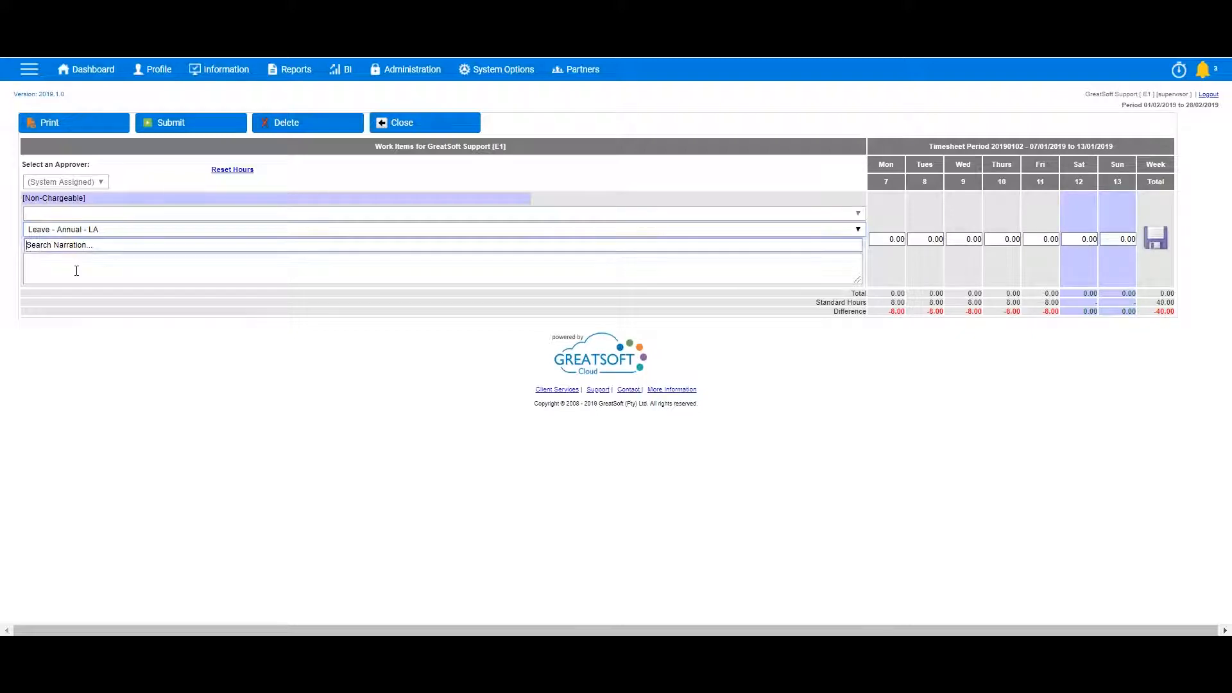
pyautogui.write('an')
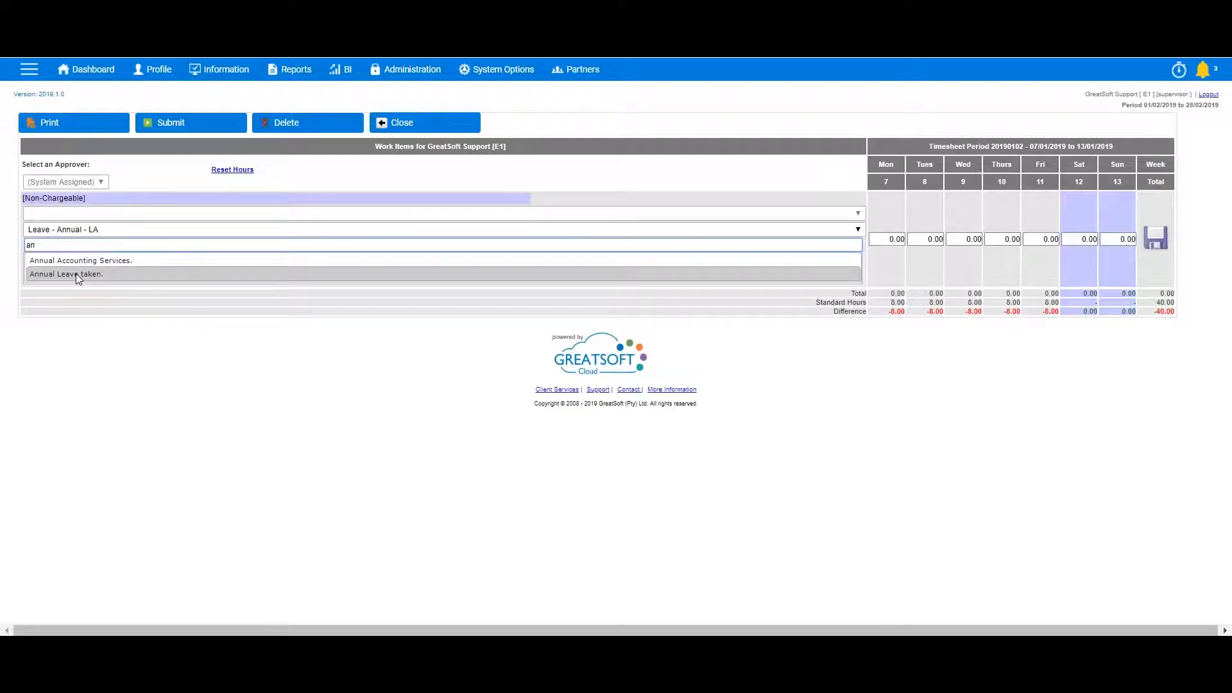
pyautogui.click(75, 273)
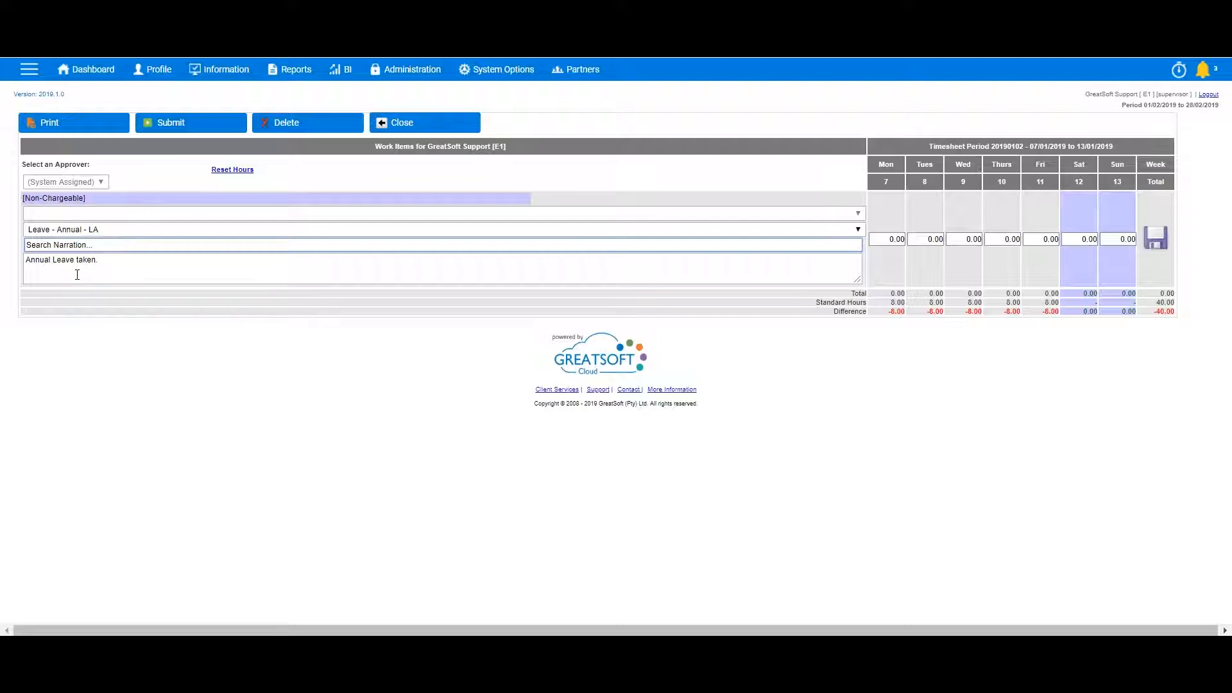
pyautogui.click(77, 275)
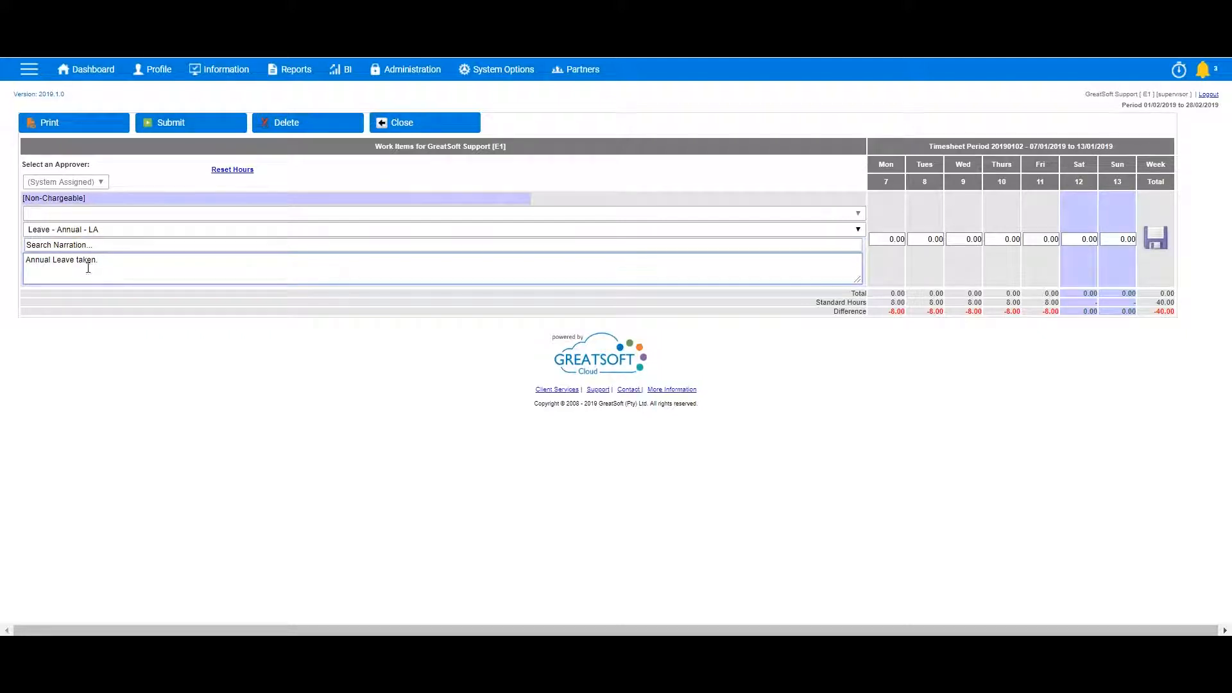
pyautogui.moveTo(106, 263); pyautogui.dragTo(14, 267)
pyautogui.click(111, 259)
# Enter 8 hours of annual leave for each day from Monday to Friday and save the entry
pyautogui.press('Tab')
pyautogui.write('8')
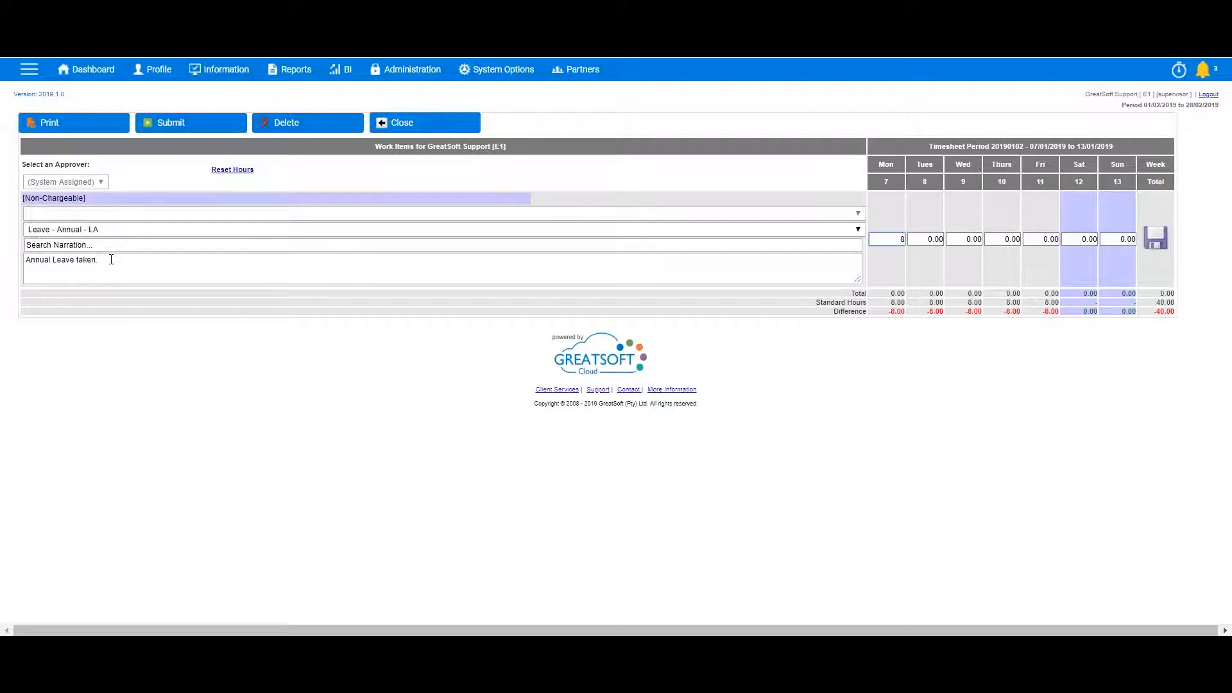
pyautogui.press('Tab')
pyautogui.write('8')
pyautogui.press('Tab')
pyautogui.write('8')
pyautogui.press('Tab')
pyautogui.write('8')
pyautogui.press('Tab')
pyautogui.write('8')
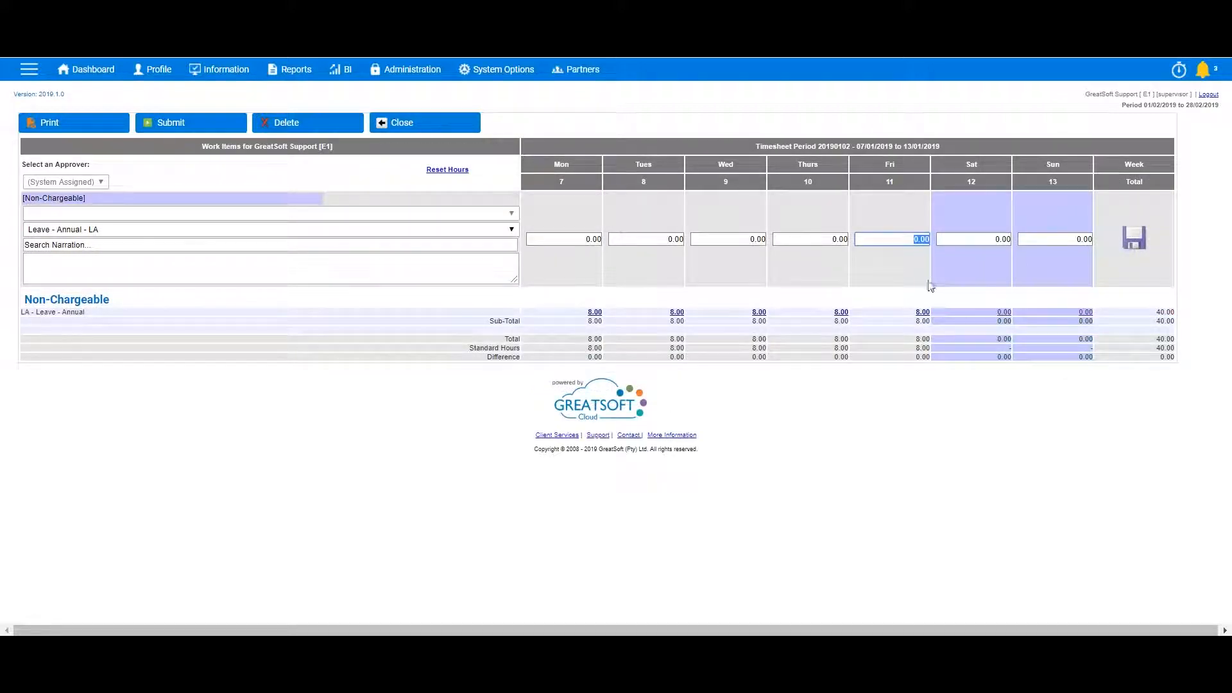
# Check the narrations on the saved leave hours, and reopen Wednesday's entry and save it again
pyautogui.moveTo(840, 317)
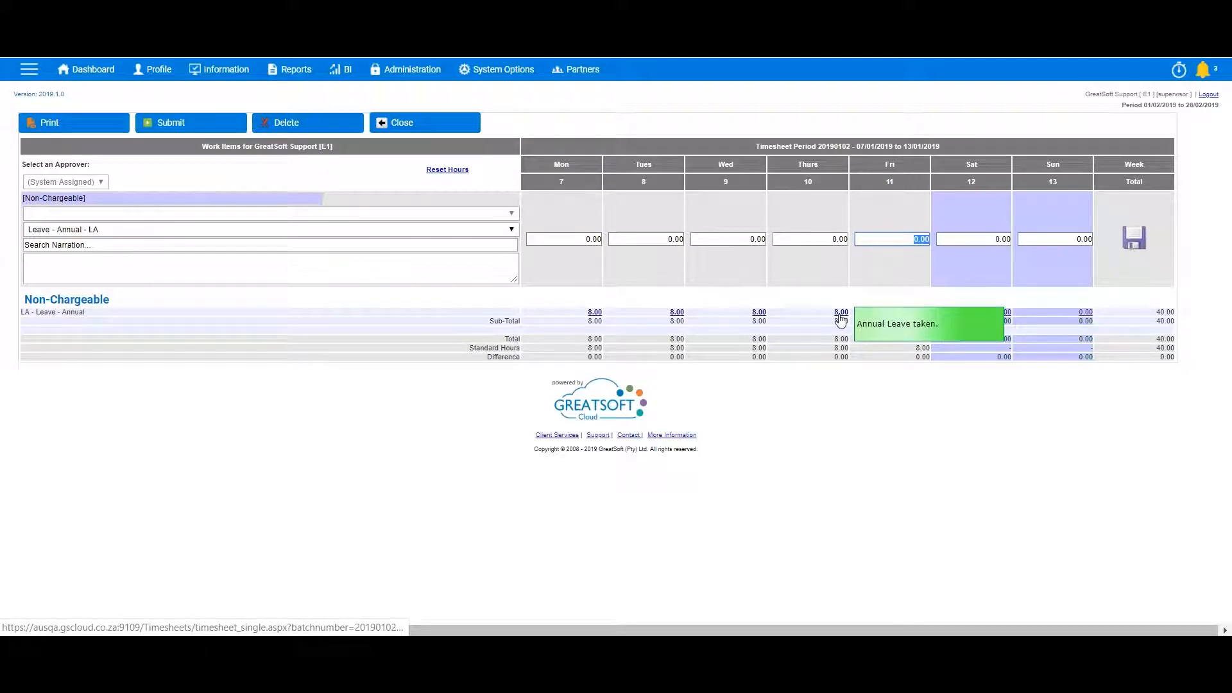
pyautogui.moveTo(759, 317)
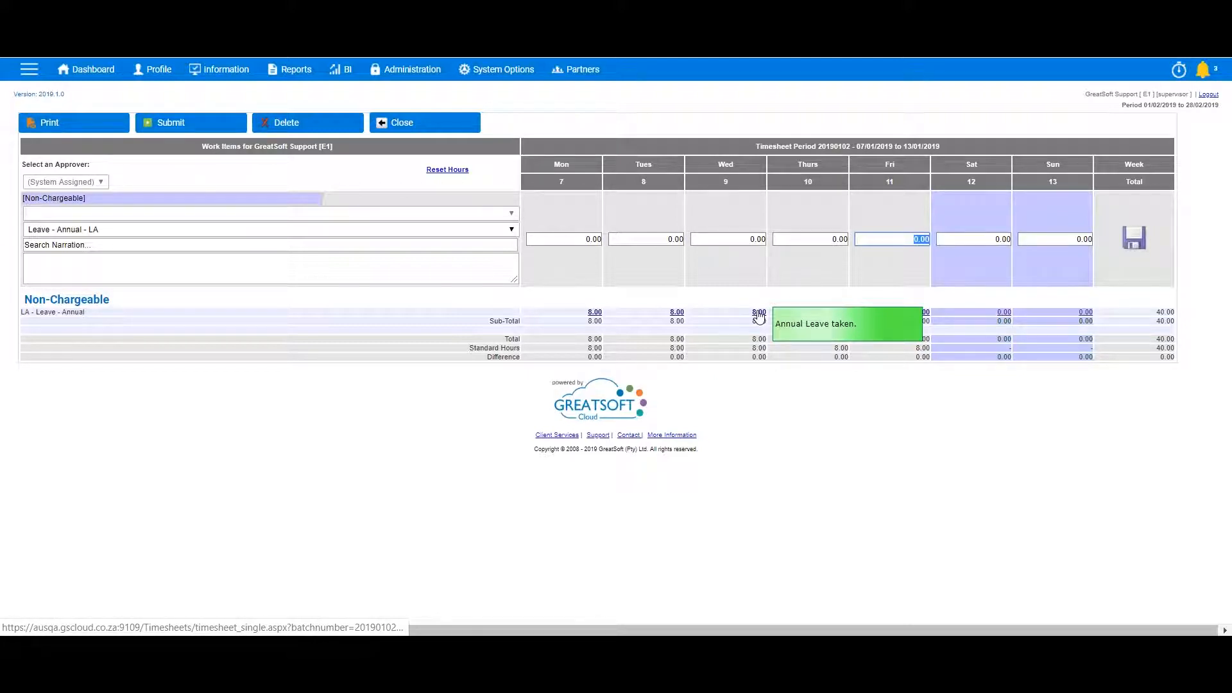
pyautogui.click(759, 314)
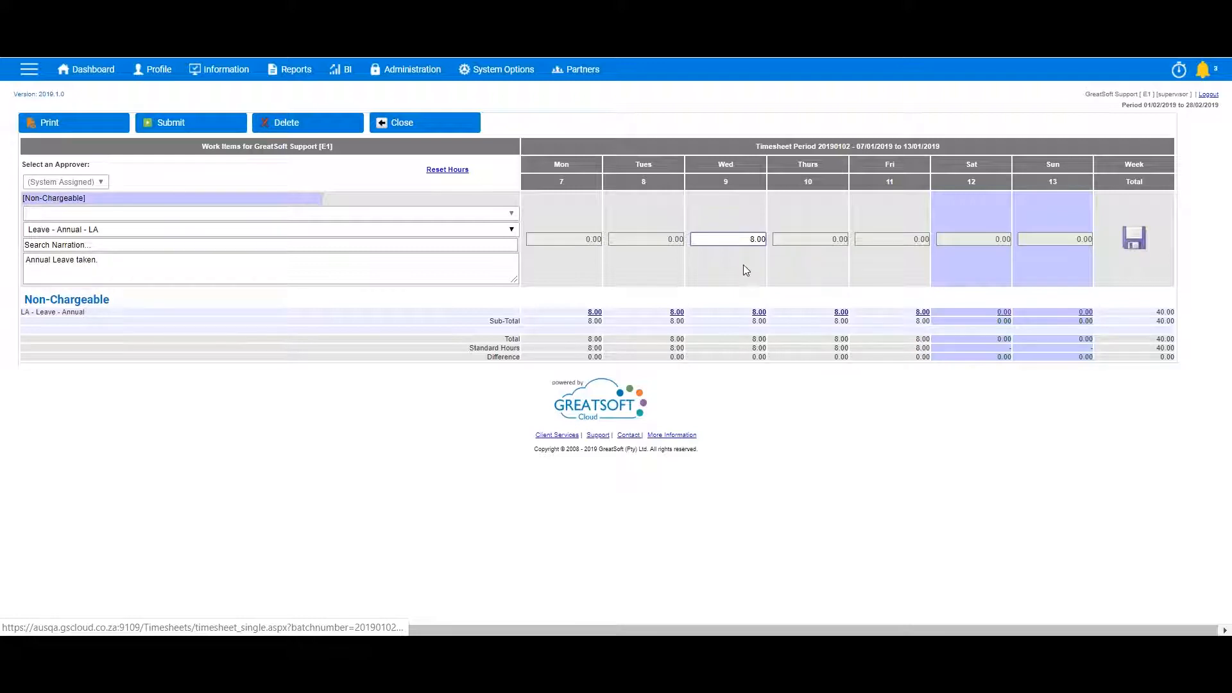
pyautogui.moveTo(742, 234); pyautogui.dragTo(767, 240)
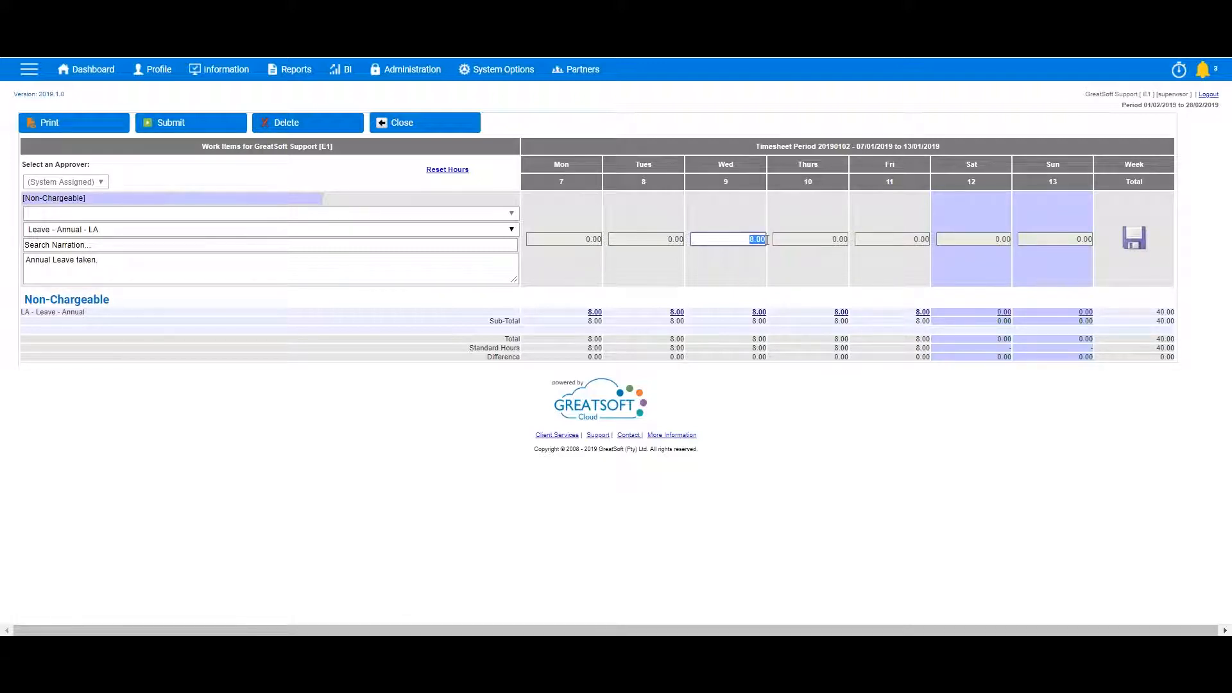
pyautogui.press('Return')
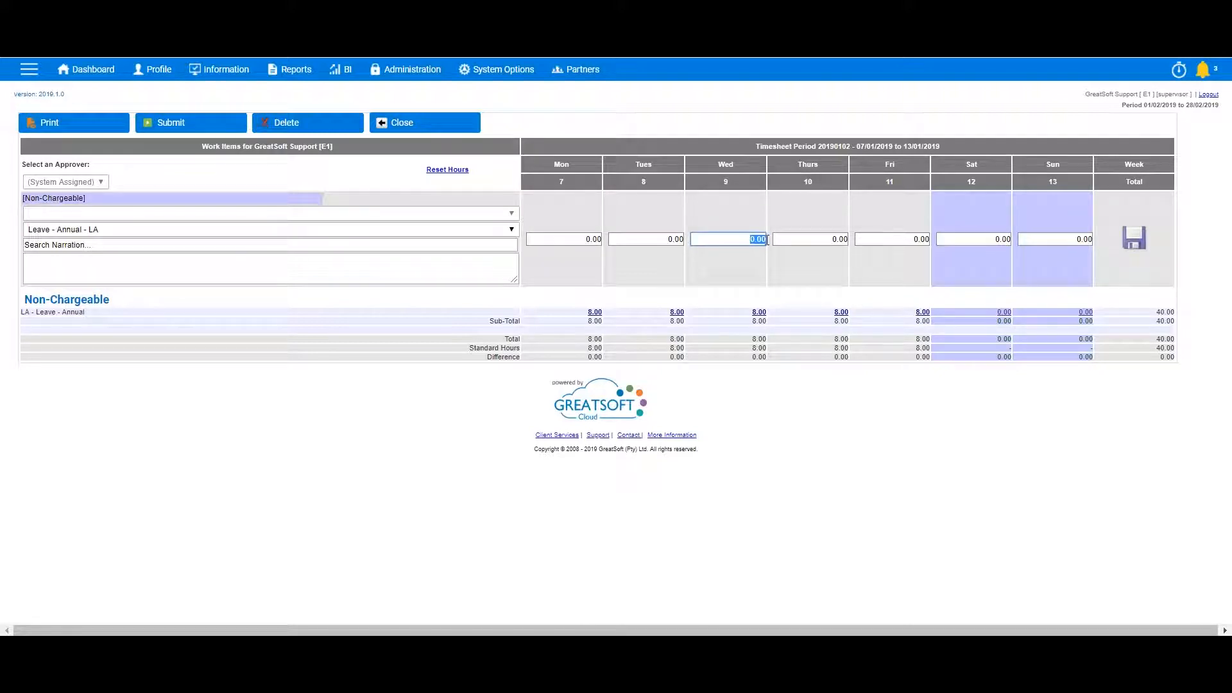
# Start a chargeable entry for the client African Mobile Services on the assignment Accounting 2018 - ACC18
pyautogui.click(118, 200)
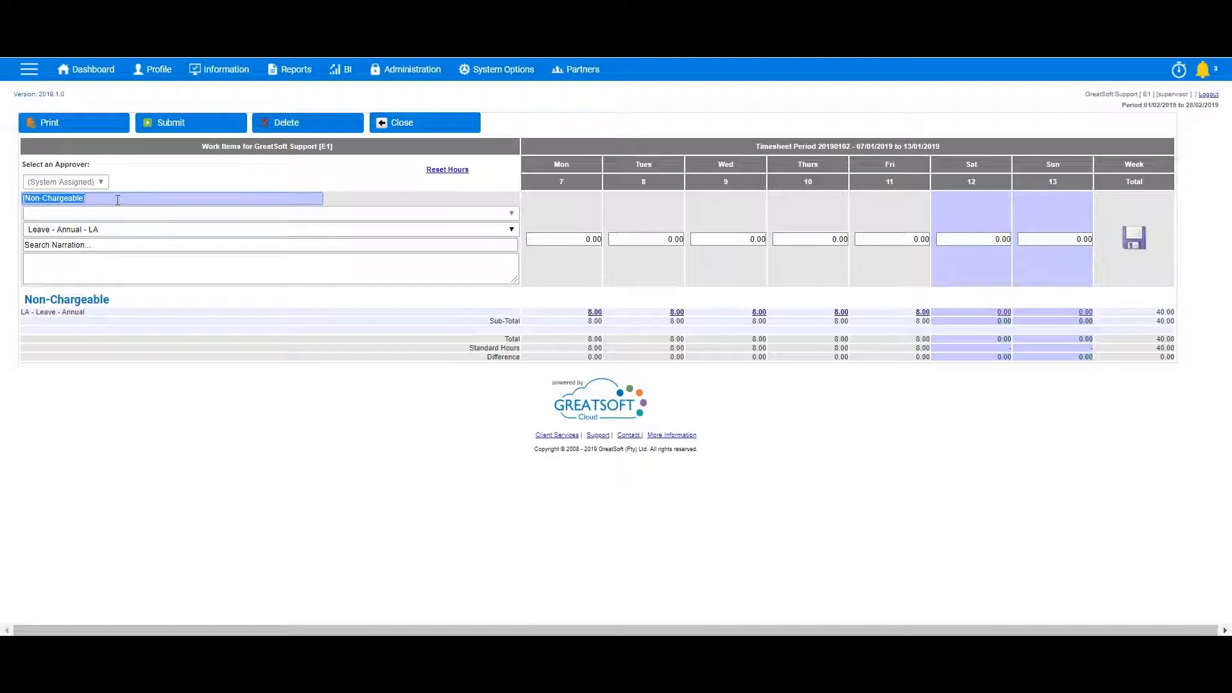
pyautogui.write('af')
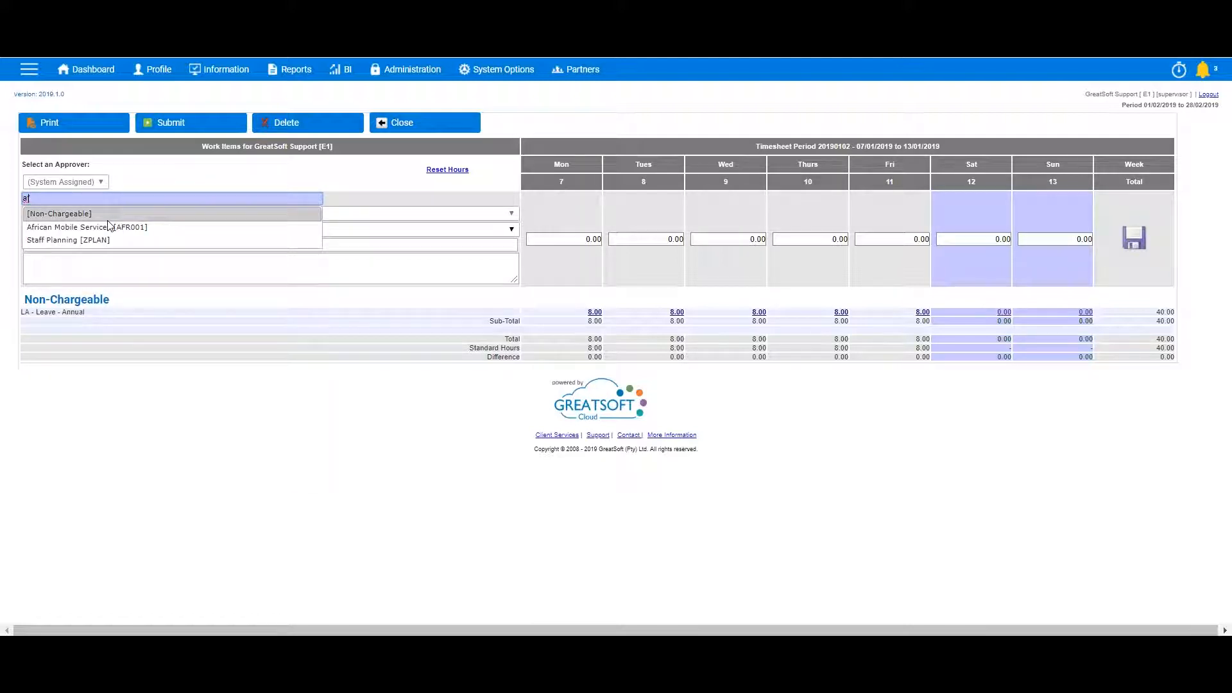
pyautogui.click(109, 227)
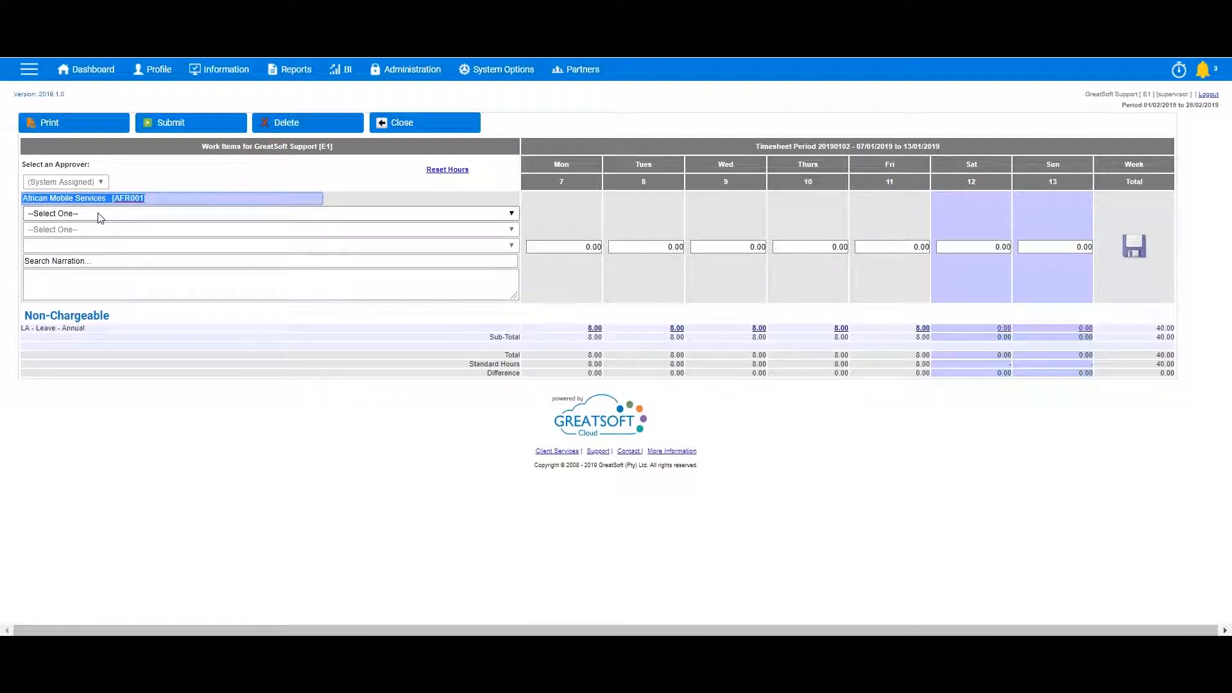
pyautogui.click(100, 214)
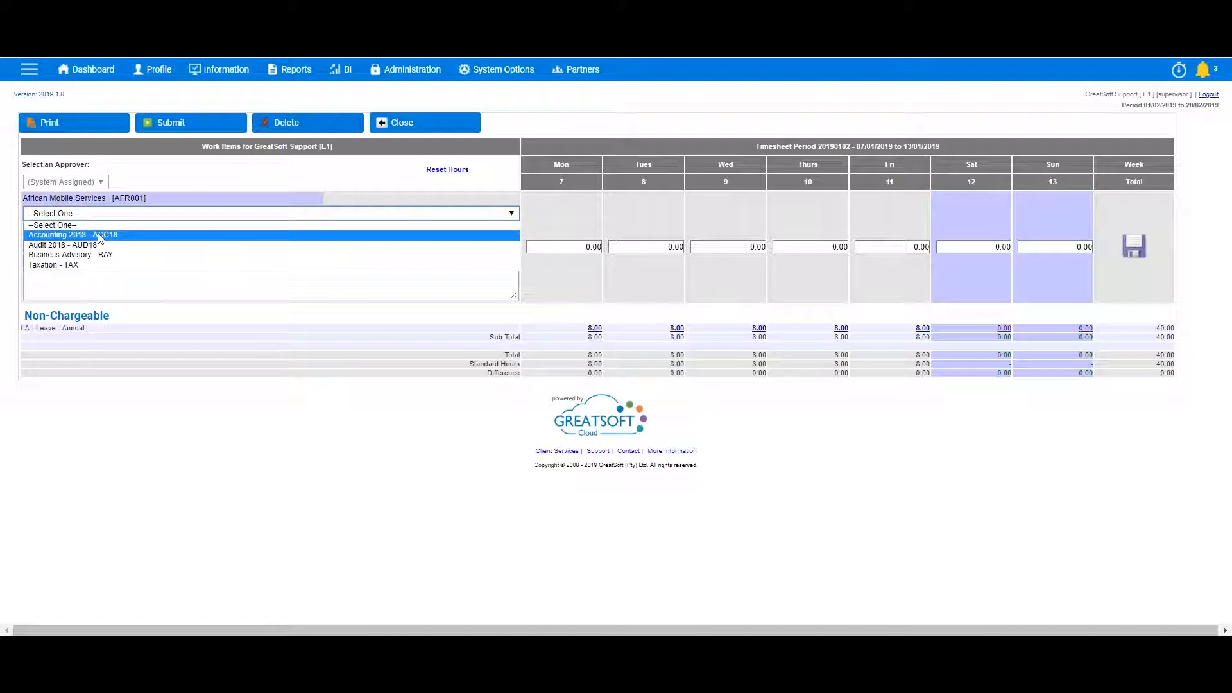
pyautogui.click(100, 235)
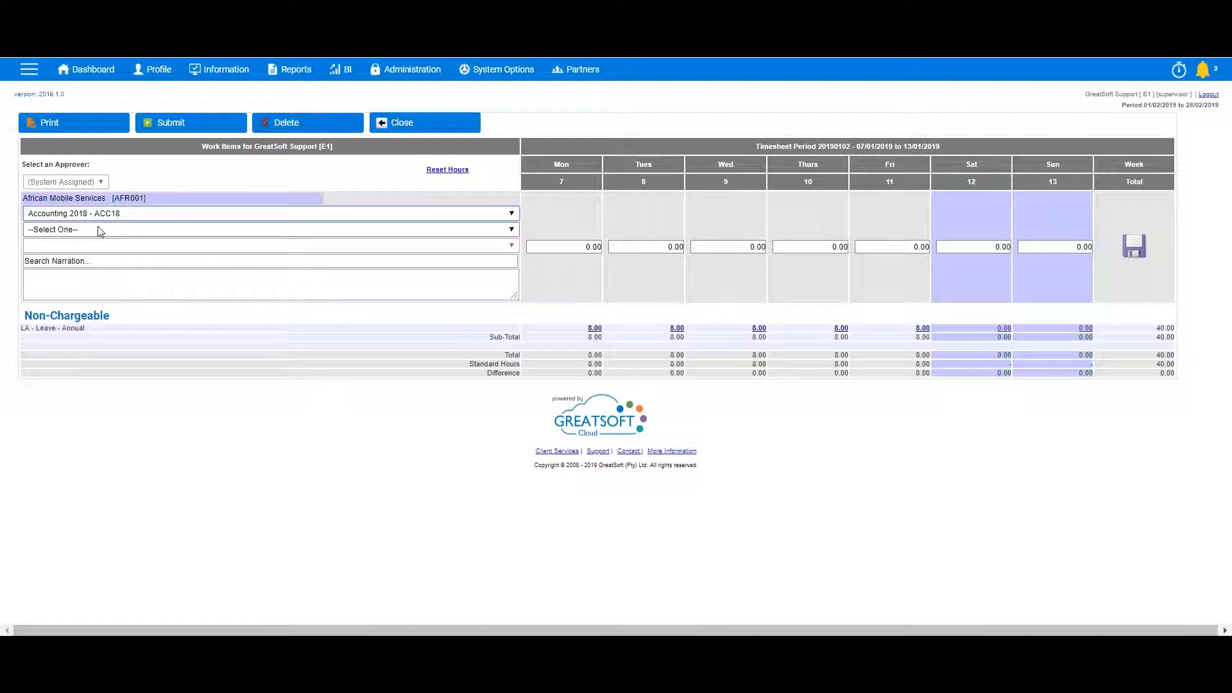
# Set the chargeable entry's task to Accounting Outsourcing Consulting - ACC3 with the rate Standard Rate - S
pyautogui.click(98, 232)
pyautogui.click(90, 253)
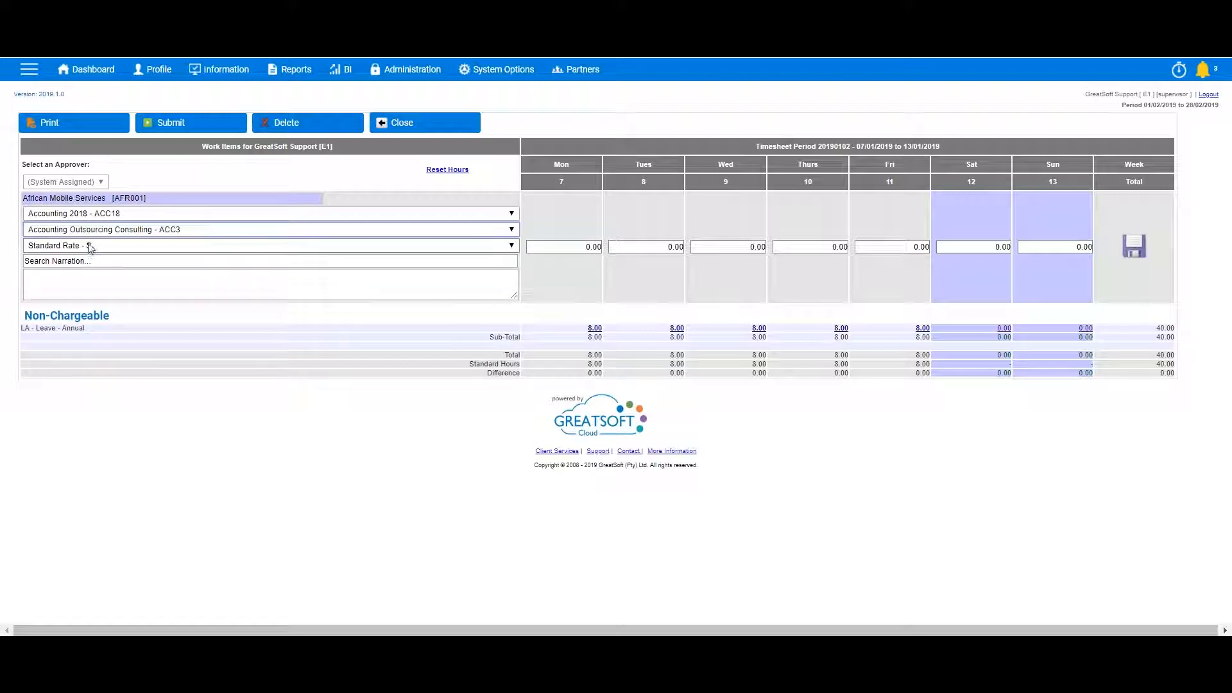
pyautogui.click(98, 245)
pyautogui.click(100, 246)
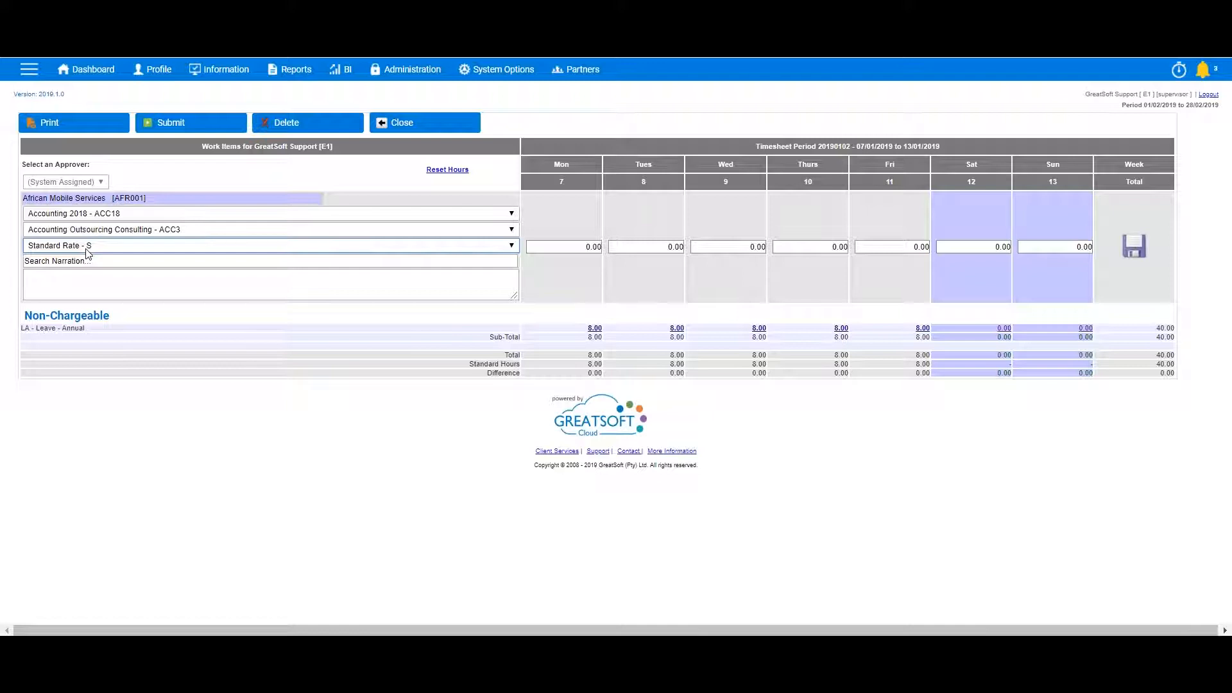
# Give the chargeable entry the narration Annual Accounting Services., enter 5 hours and save the entry
pyautogui.click(87, 254)
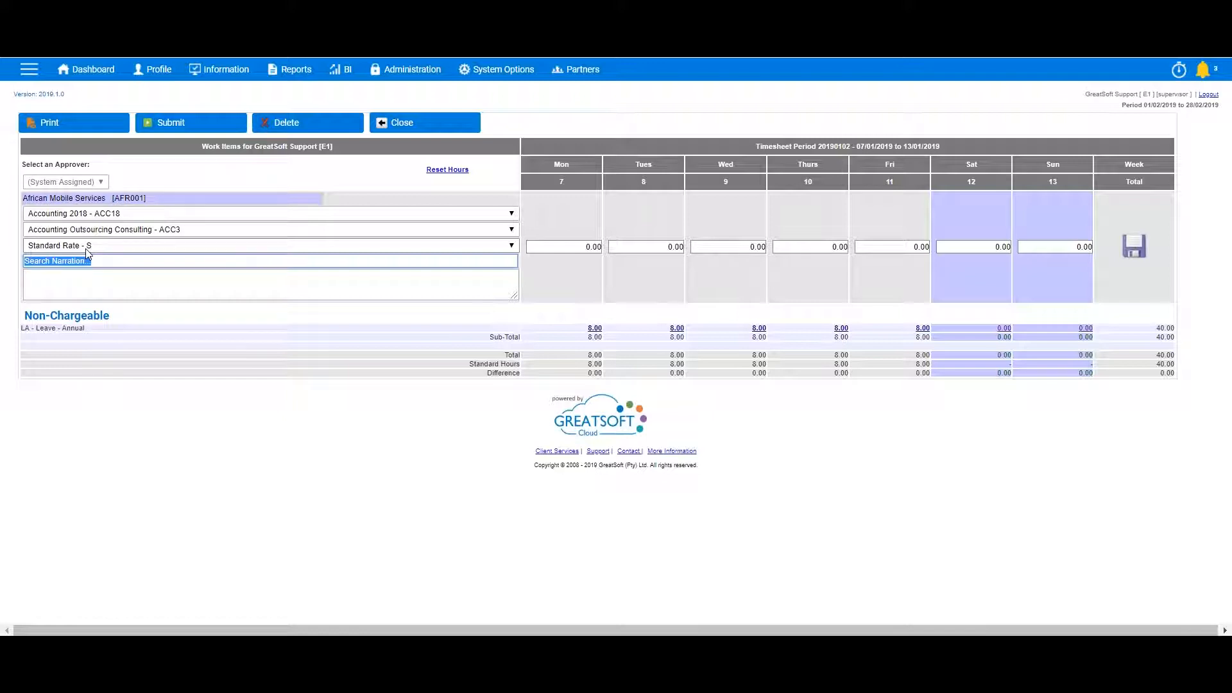
pyautogui.write('an')
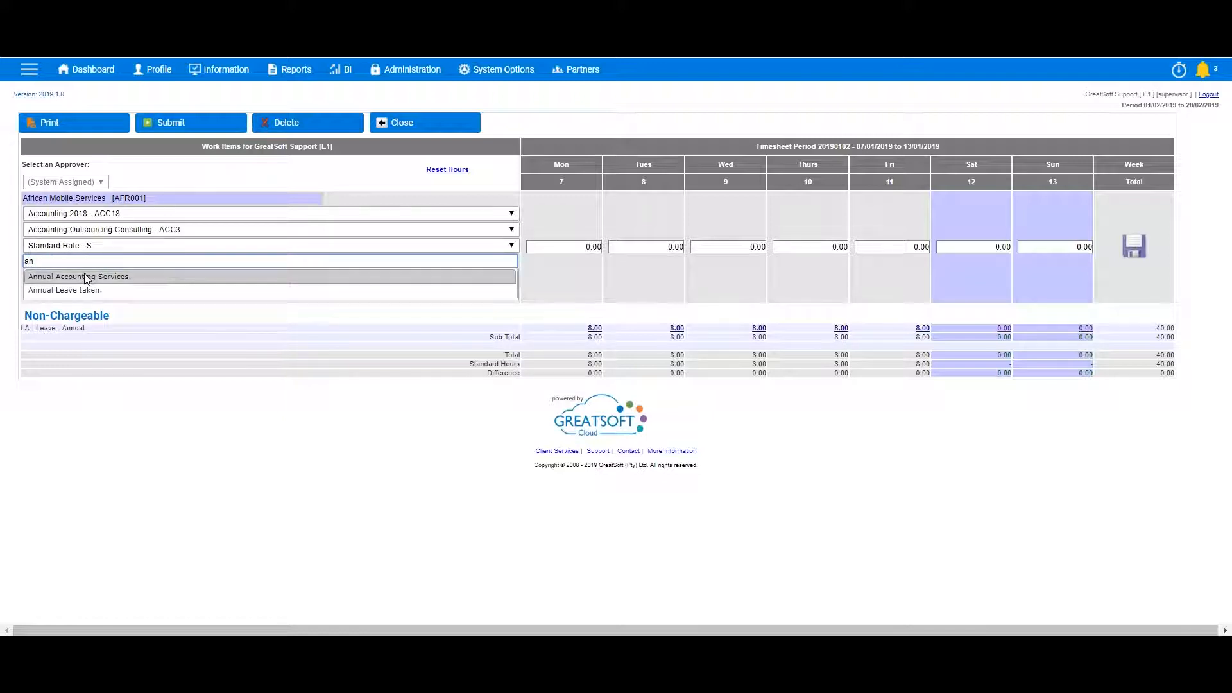
pyautogui.click(85, 276)
pyautogui.press('Tab')
pyautogui.press('Tab')
pyautogui.write('5')
pyautogui.press('Return')
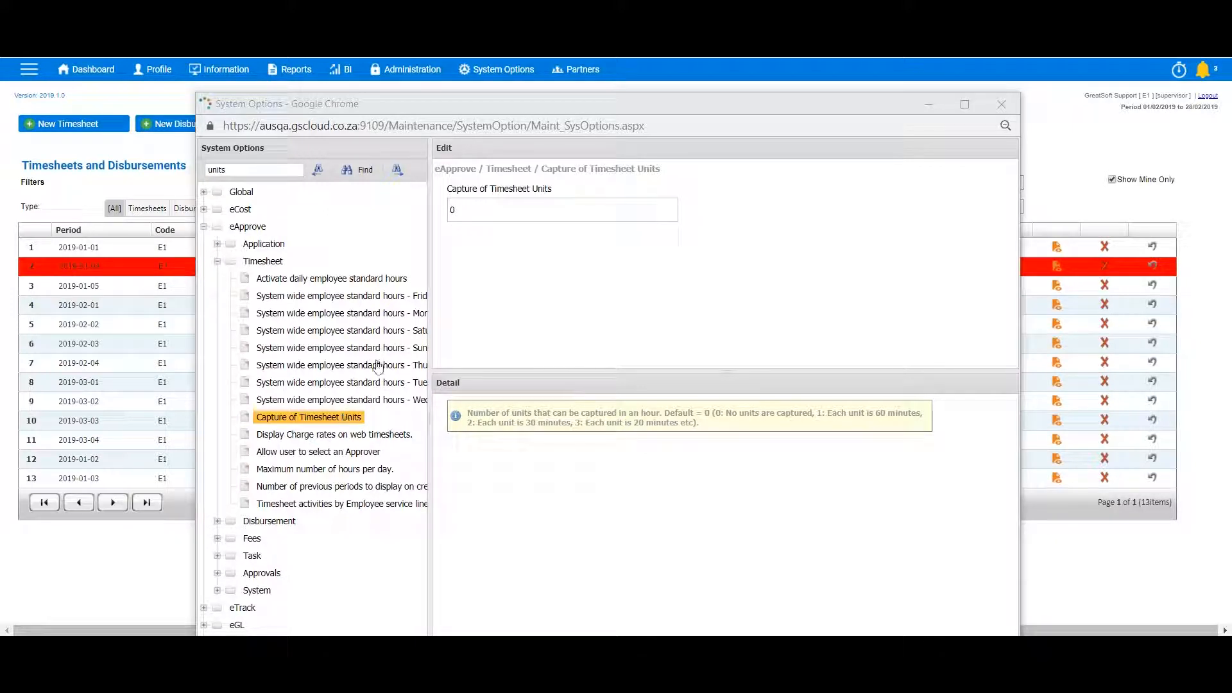
# Set the eApprove timesheet option Capture of Timesheet Units to 2 and put the System Options window away
pyautogui.click(474, 211)
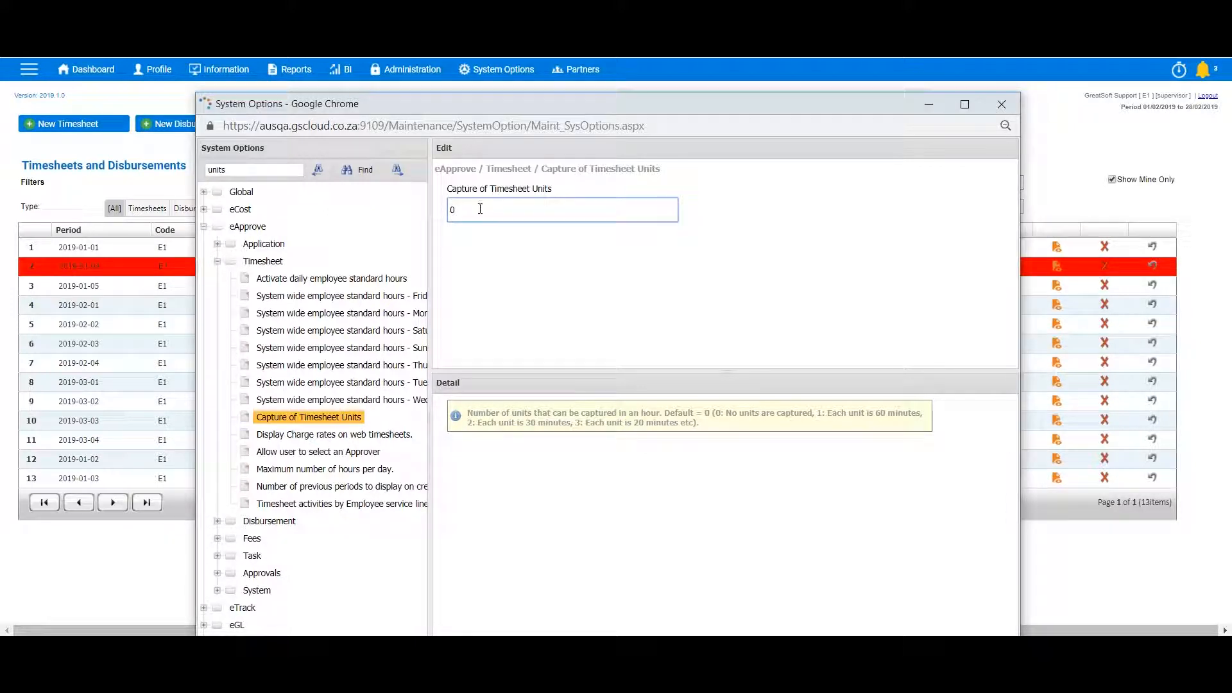
pyautogui.moveTo(480, 208); pyautogui.dragTo(441, 218)
pyautogui.write('2')
pyautogui.press('Tab')
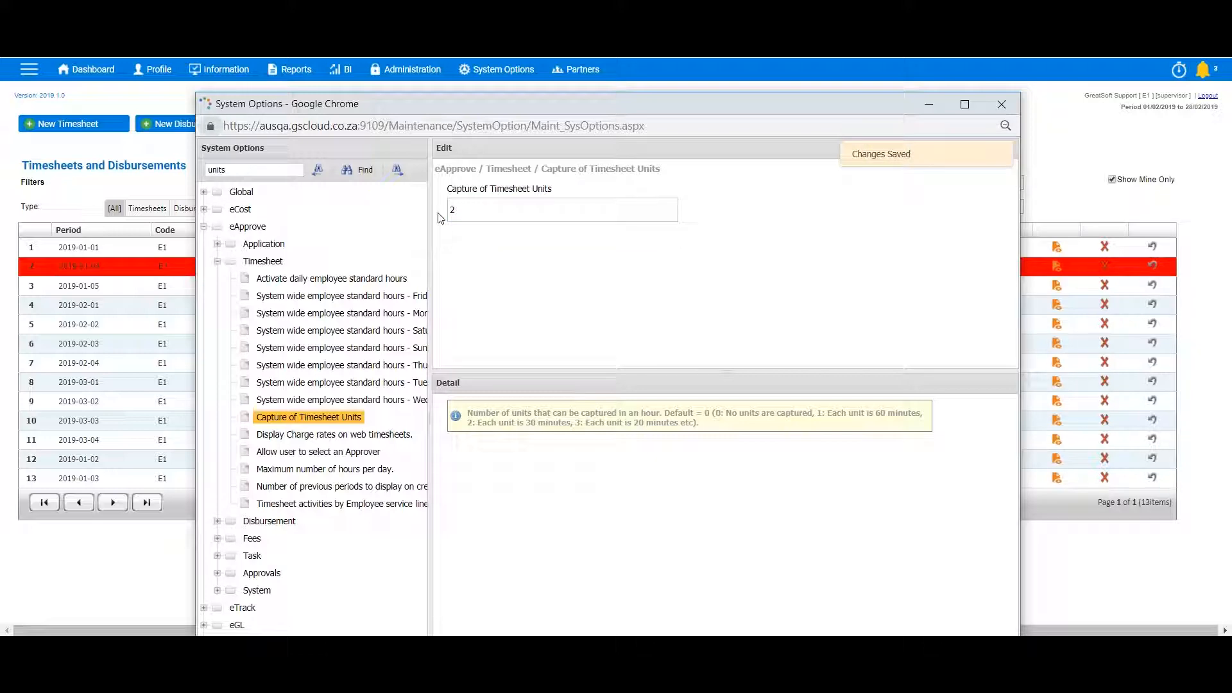
pyautogui.click(931, 104)
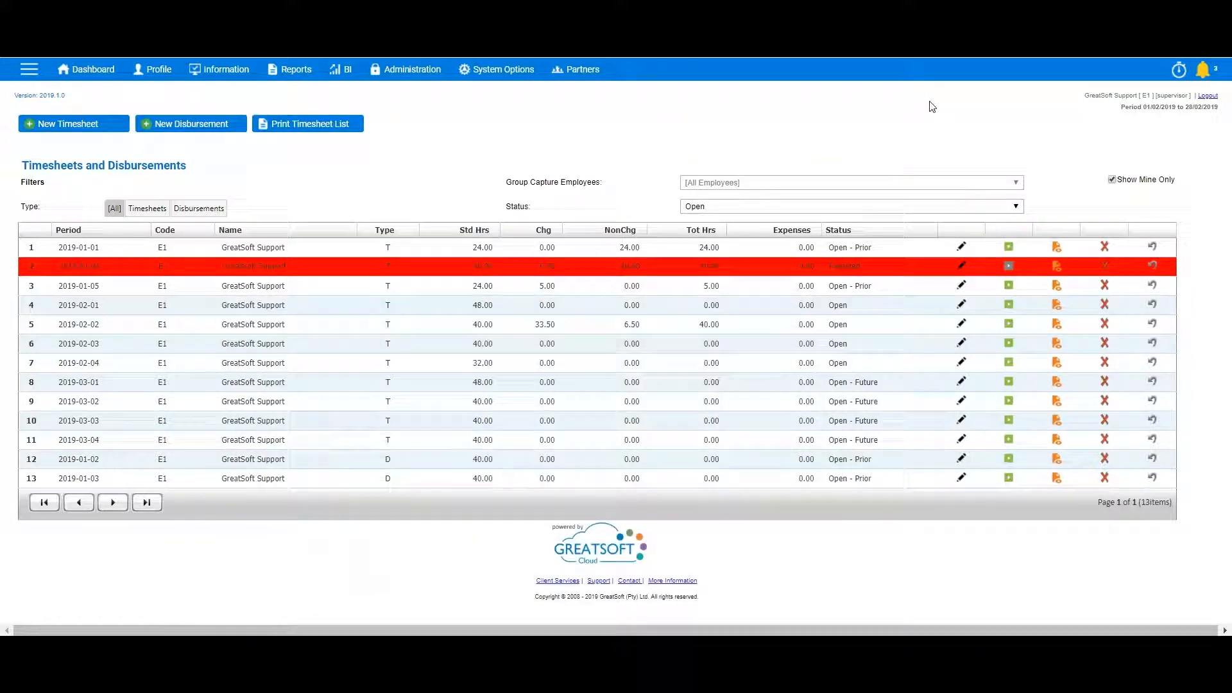
# In timesheet 2019-01-05, save Admin - AD time narrated Administrative work. with 1 unit Tuesday, 6 units (3 hours) Wednesday and 2 units Thursday
pyautogui.click(960, 287)
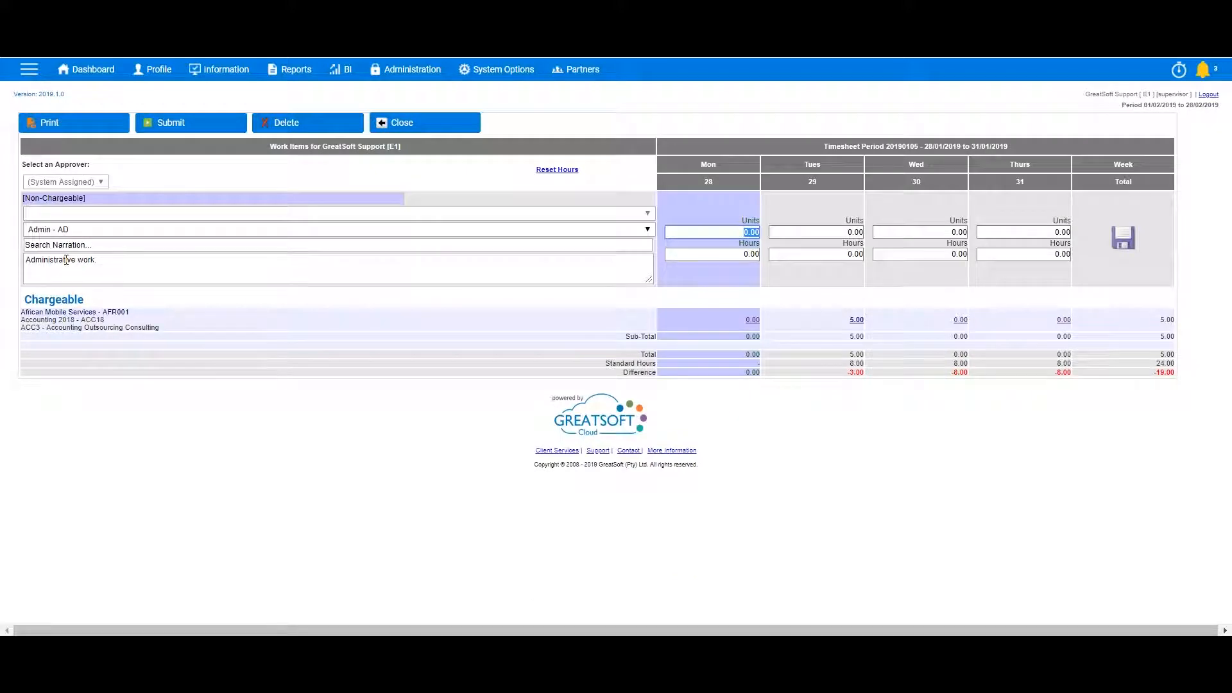
pyautogui.press('Tab')
pyautogui.press('Tab')
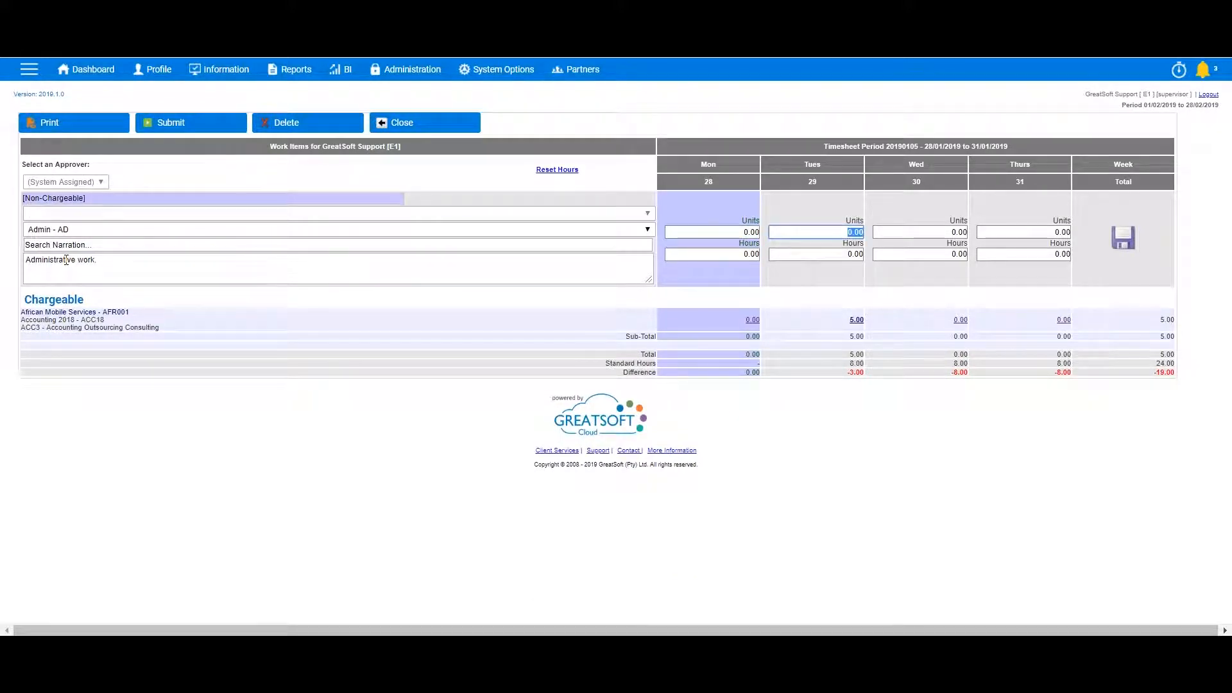
pyautogui.write('1')
pyautogui.press('Tab')
pyautogui.press('Tab')
pyautogui.write('6')
pyautogui.press('Tab')
pyautogui.write('3')
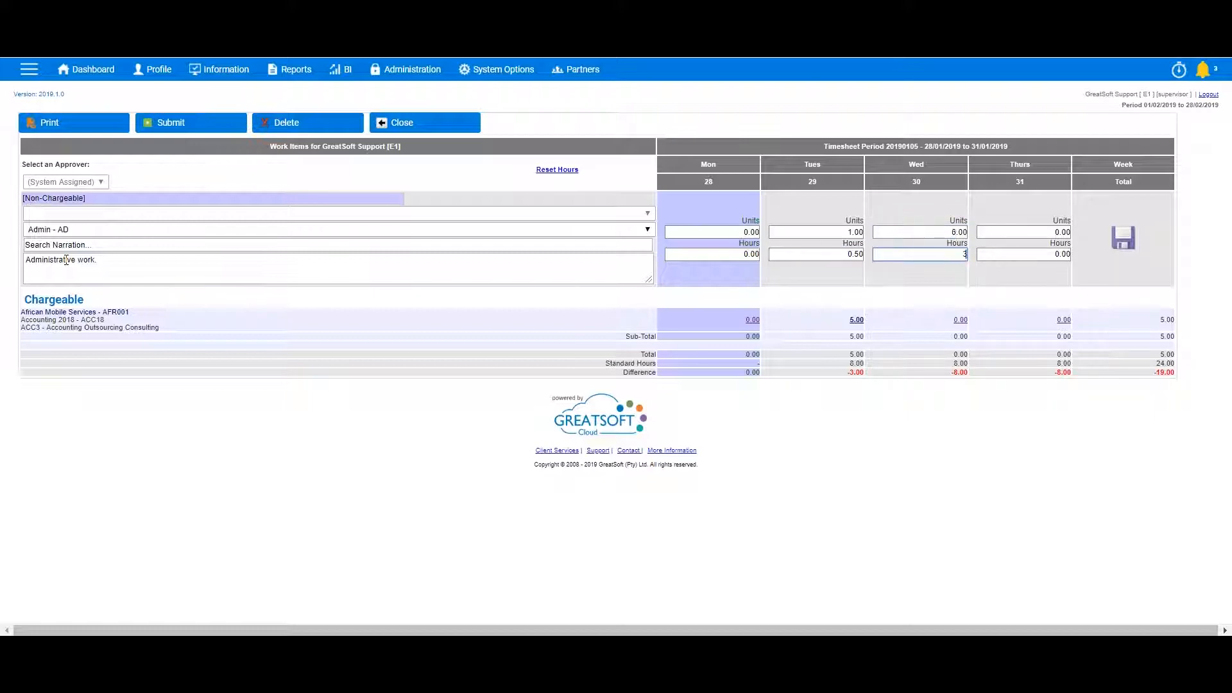
pyautogui.press('Tab')
pyautogui.write('2')
pyautogui.press('Tab')
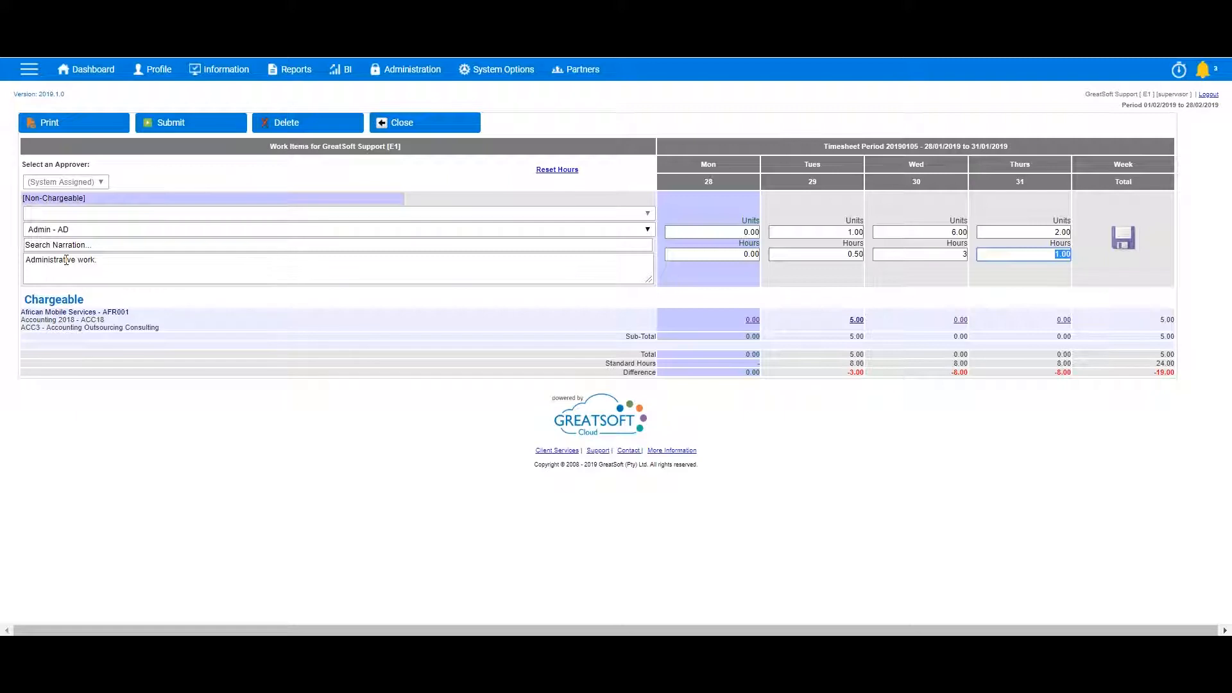
pyautogui.press('Return')
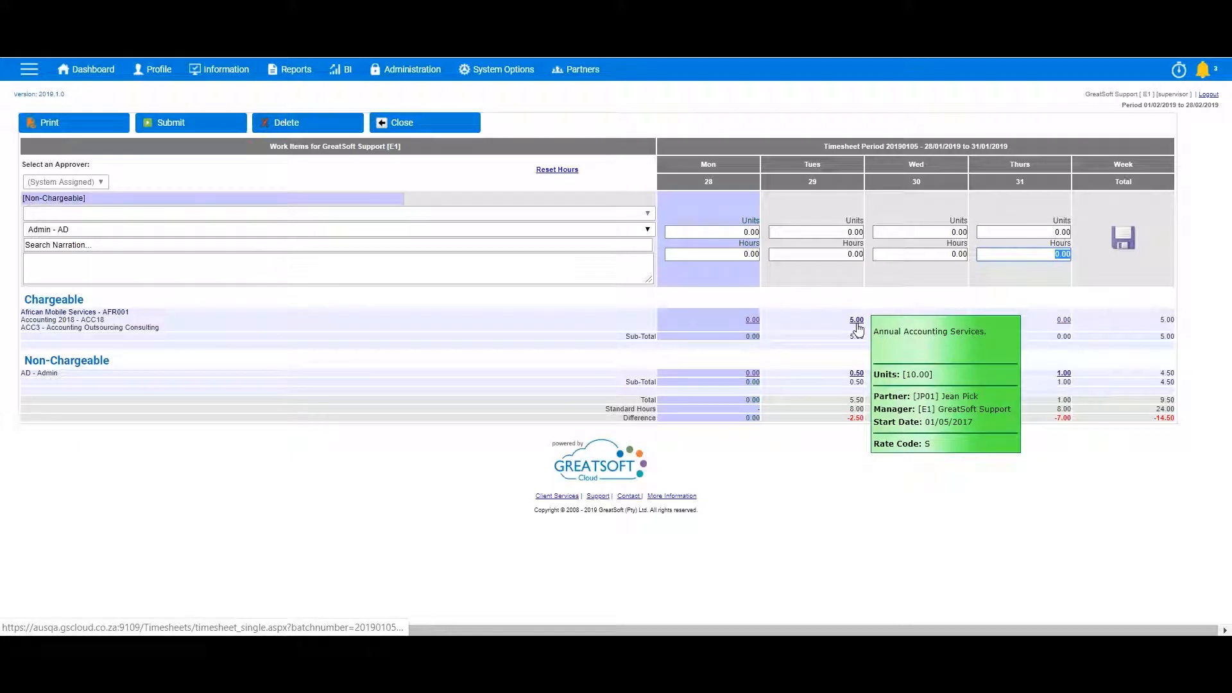
# Check the narration and units on Tuesday's saved entries, close the timesheet and review its totals in the list
pyautogui.moveTo(857, 379)
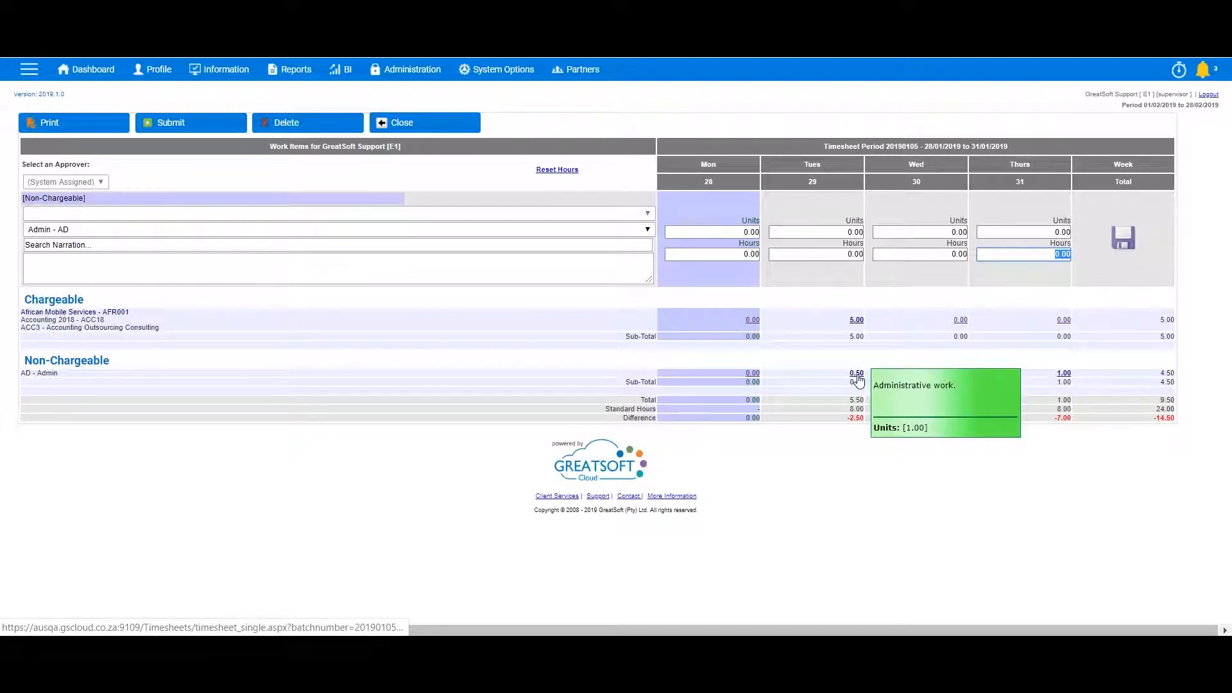
pyautogui.click(411, 122)
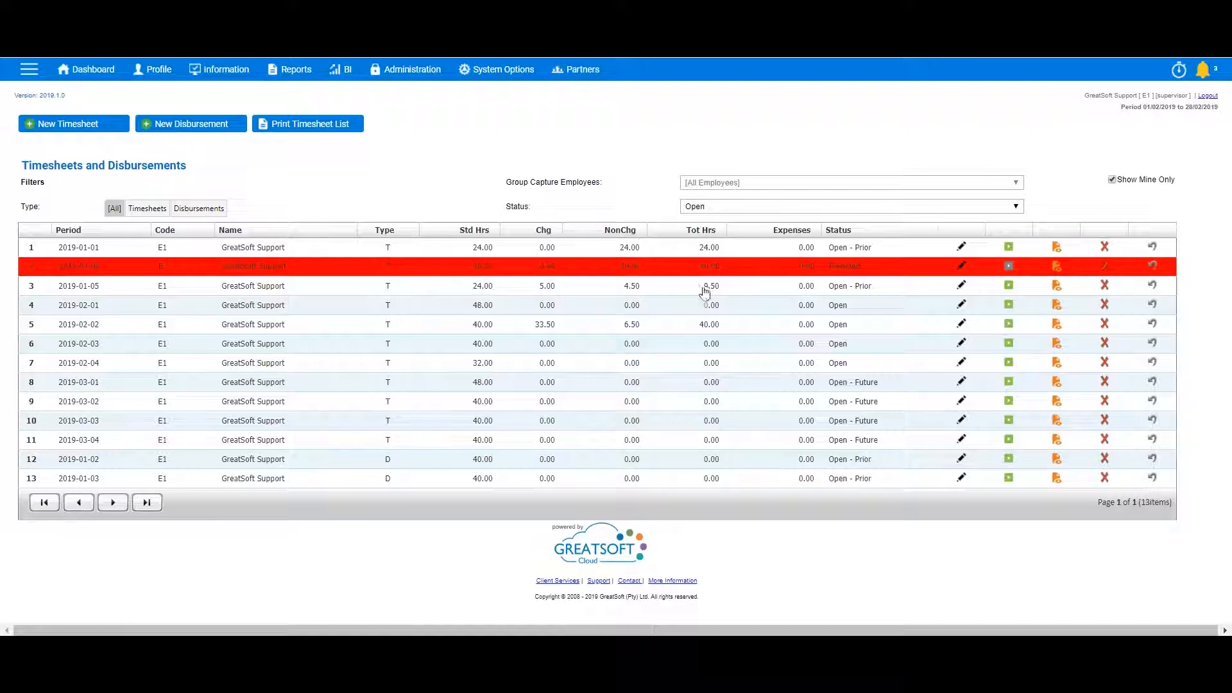
pyautogui.moveTo(708, 293)
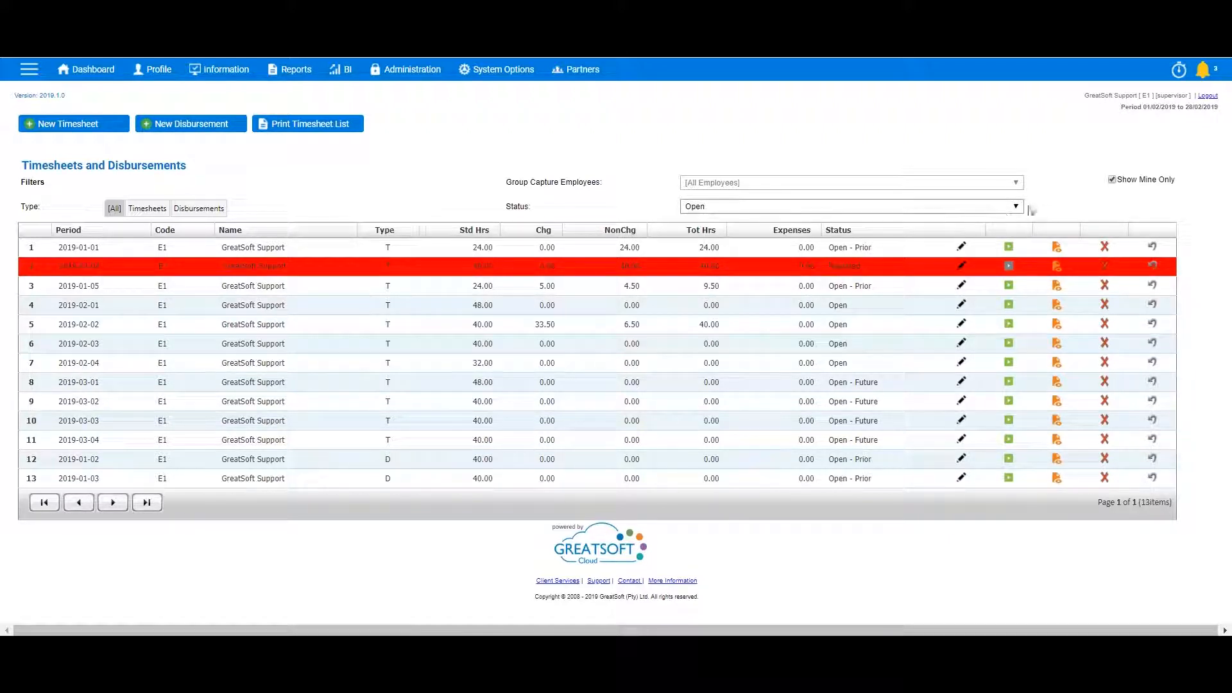
# Show other people's timesheets by turning off Show Mine Only, and filter the list to a single group capture employee
pyautogui.click(1112, 180)
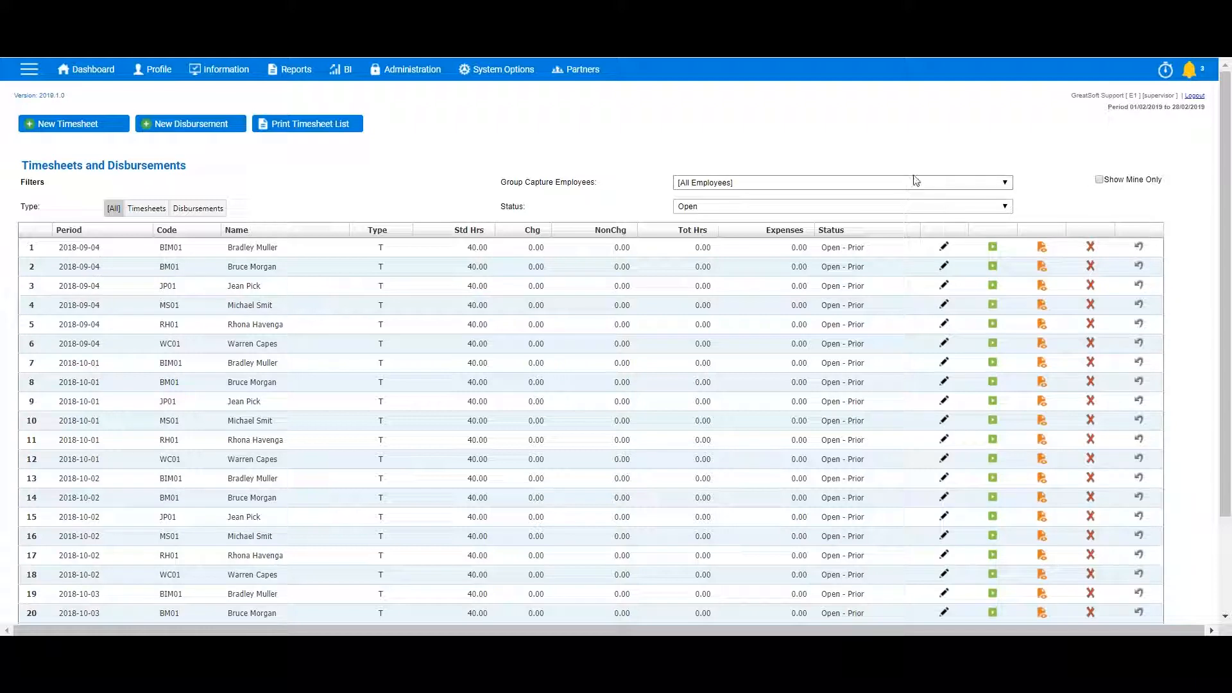
pyautogui.click(772, 182)
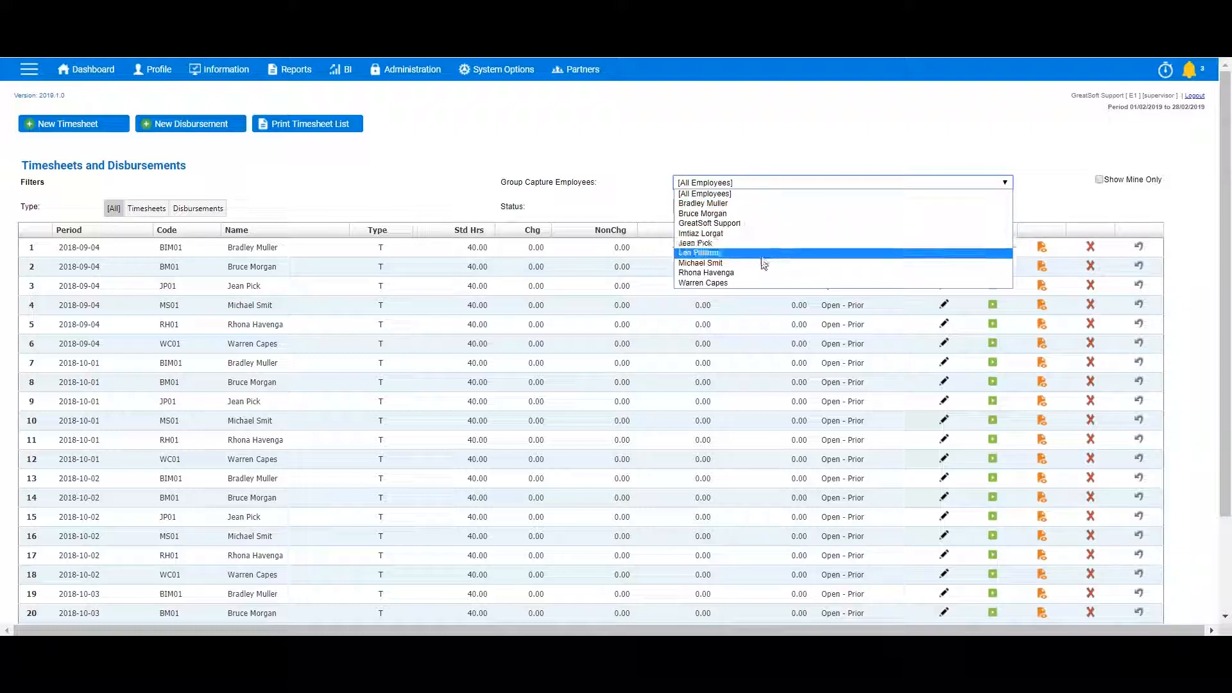
pyautogui.click(763, 220)
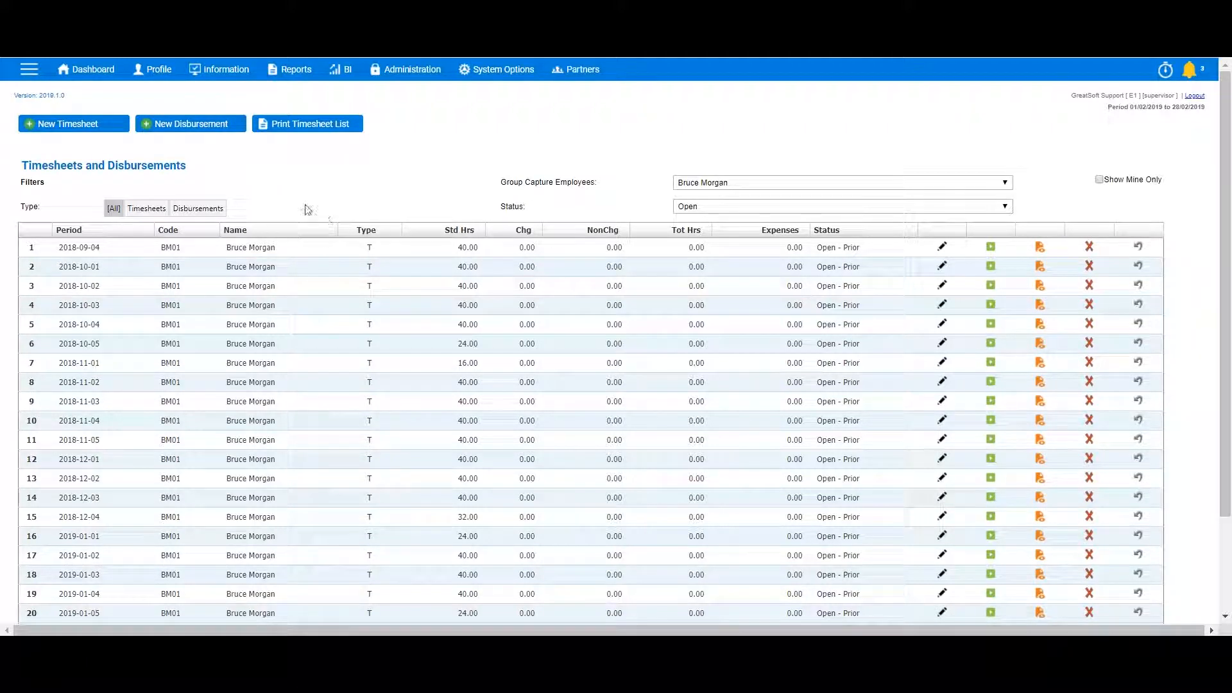
# Start a new timesheet and choose the period 20181203 - (17/12/2018 to 23/12/2018)
pyautogui.click(109, 124)
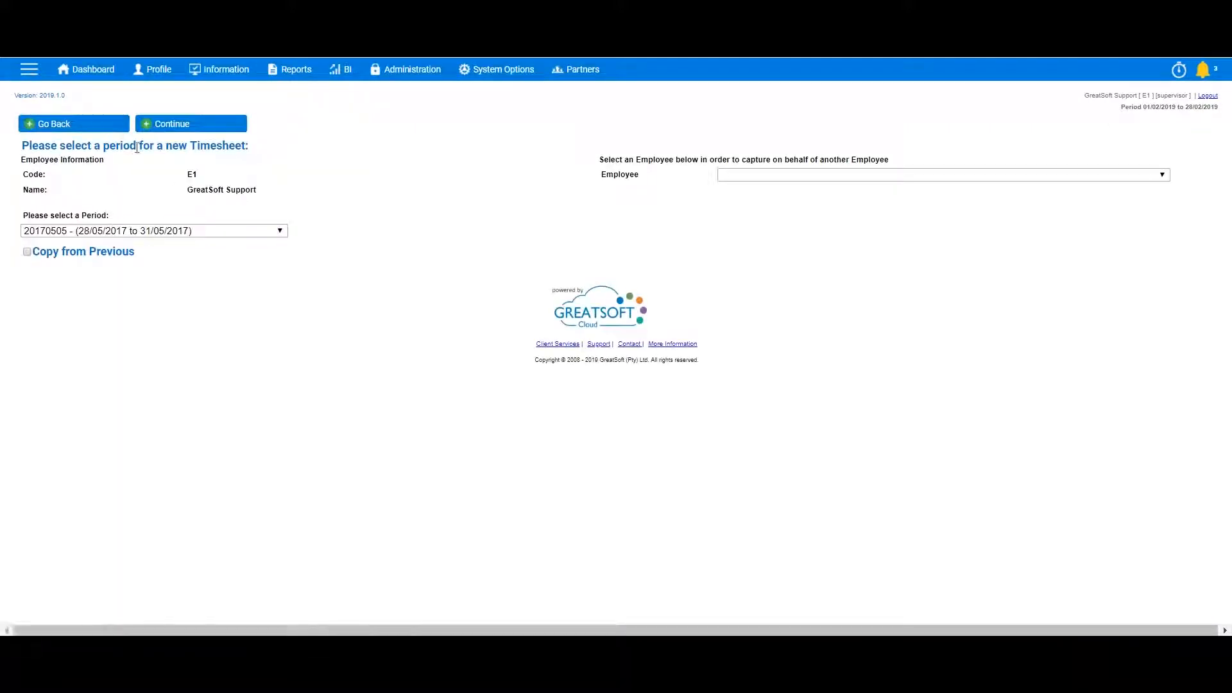
pyautogui.click(218, 229)
pyautogui.moveTo(281, 279); pyautogui.dragTo(283, 422)
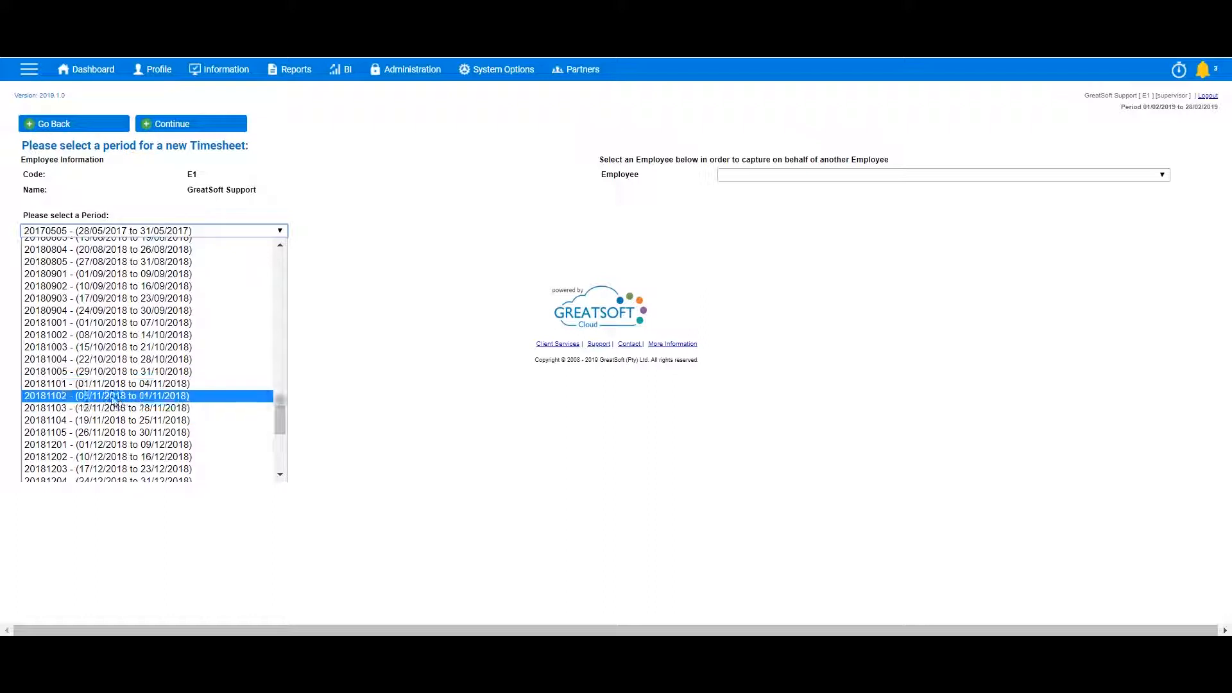
pyautogui.click(83, 469)
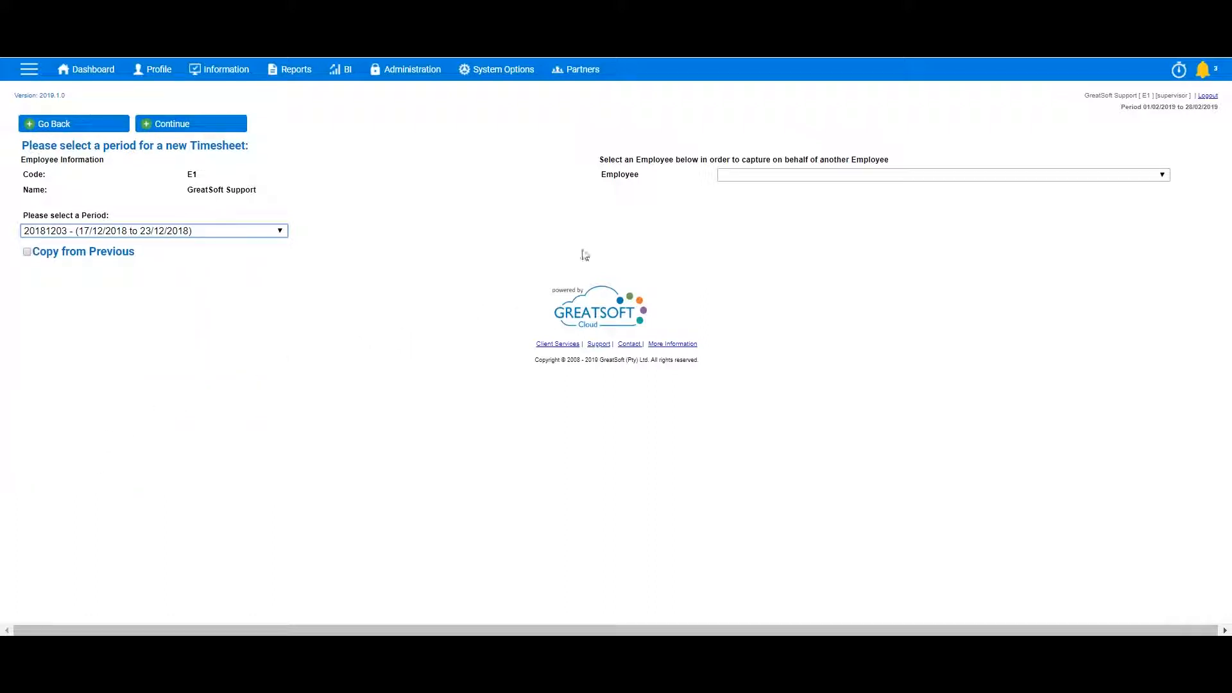
# Select the first listed employee to capture on behalf of and continue to that employee's timesheet
pyautogui.click(756, 179)
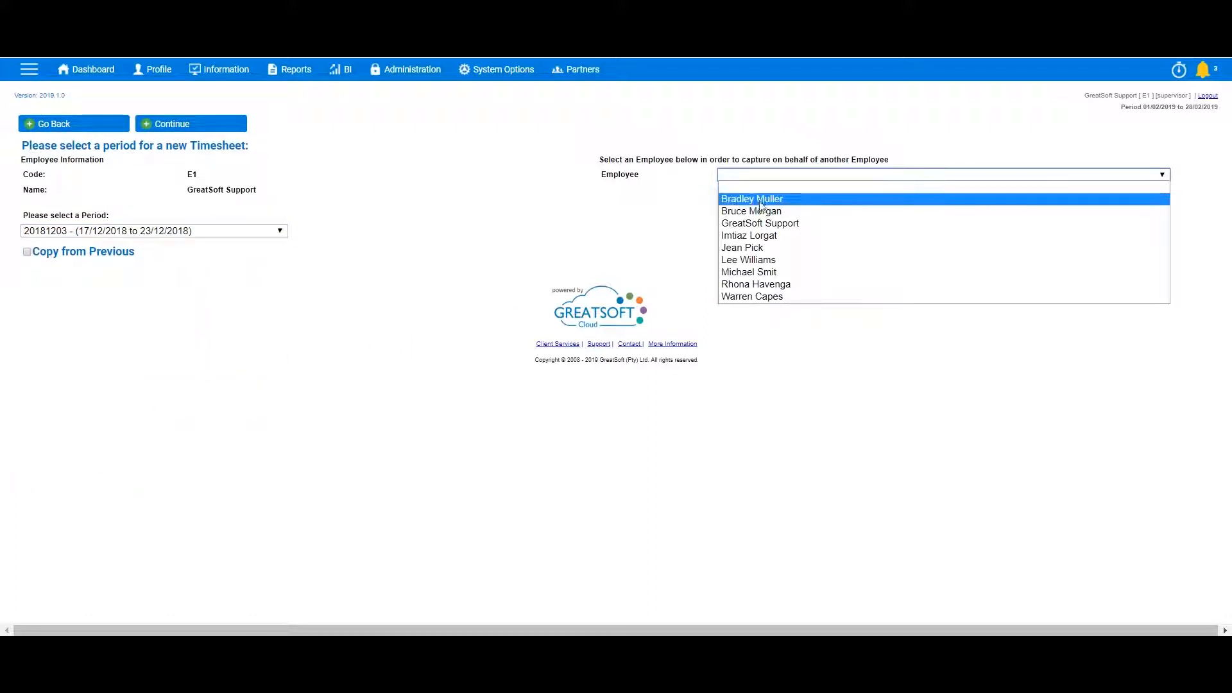
pyautogui.click(761, 201)
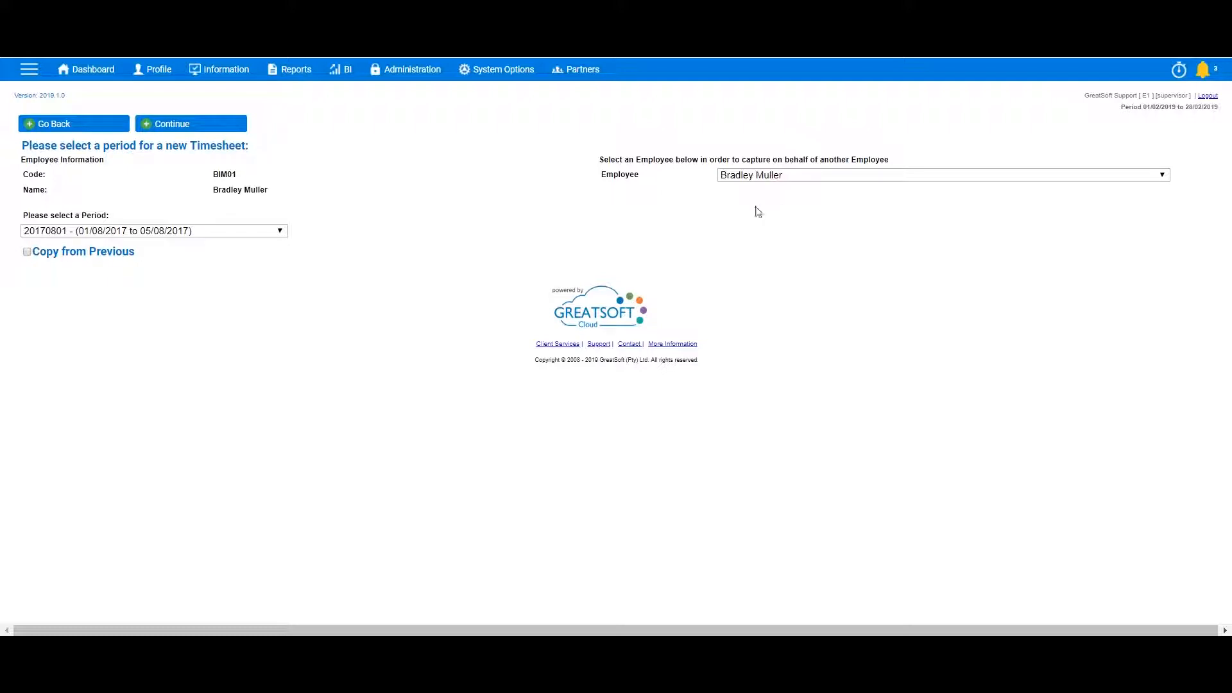
pyautogui.click(191, 123)
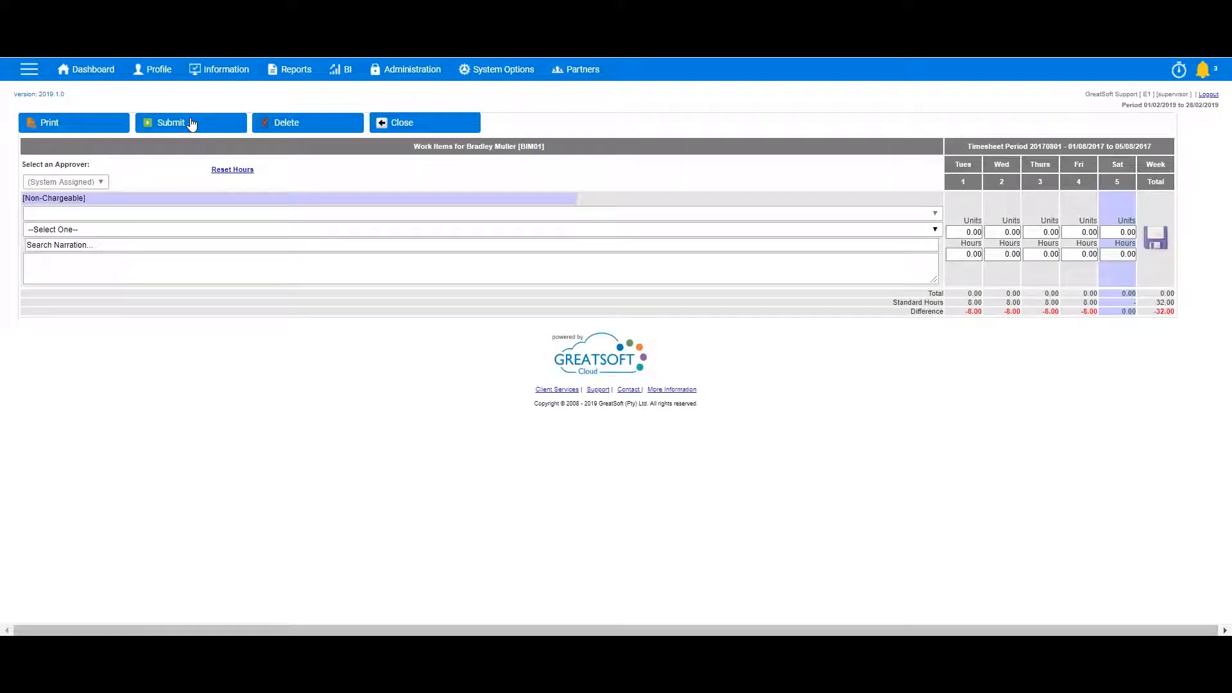